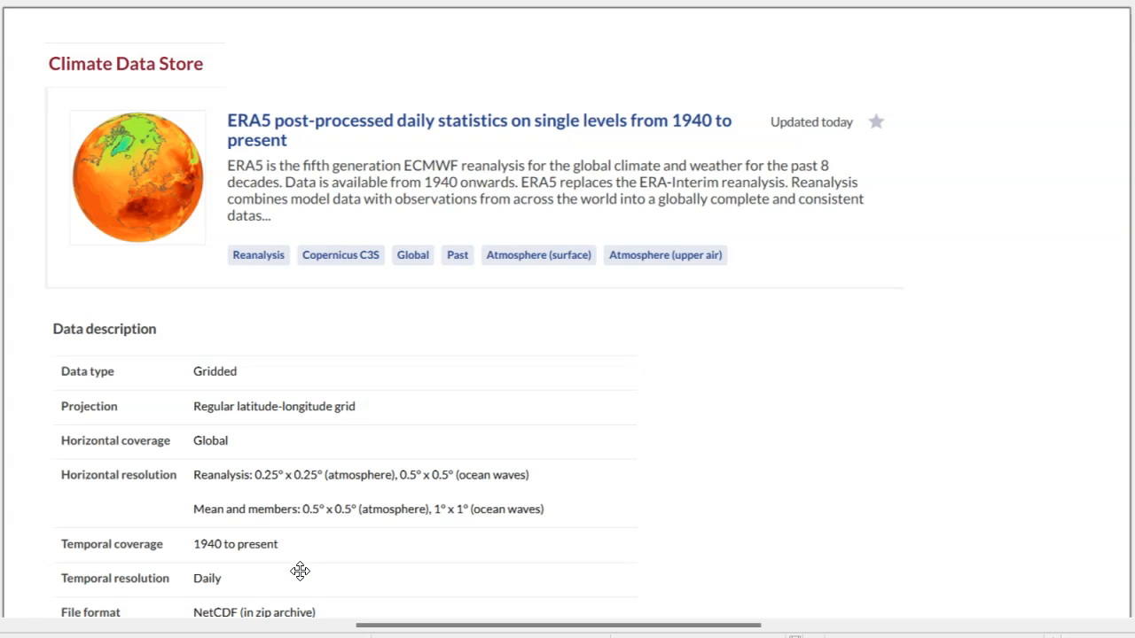
- Switch from the slides to QGIS and examine the antarctic_mask3 layer's information, including its extent, width and height
key(Page_Down)
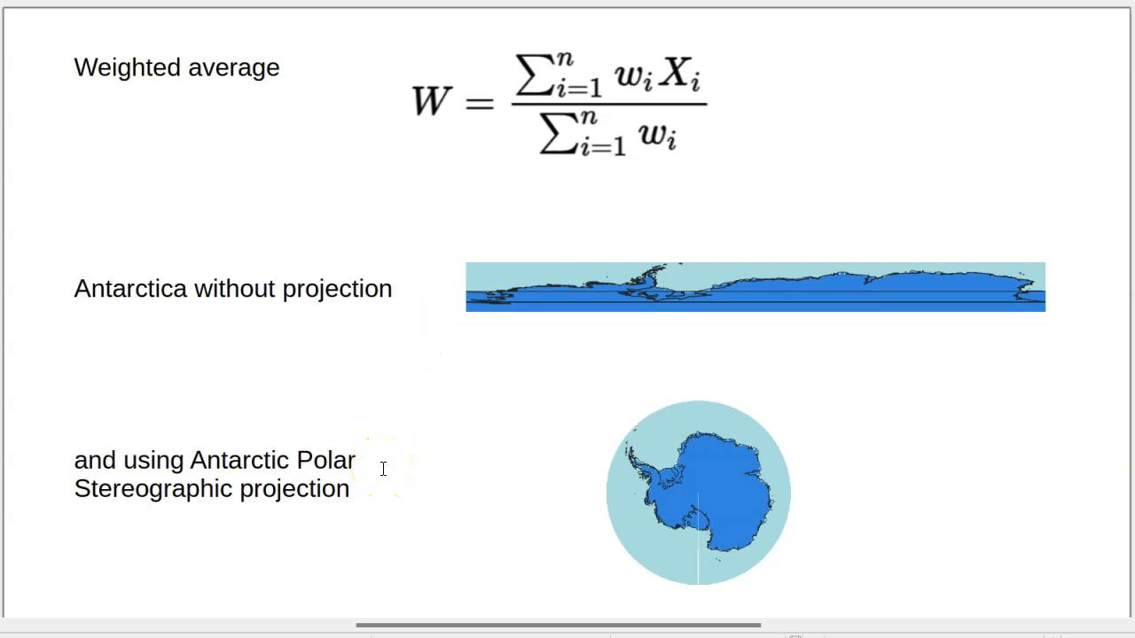
key(alt+Tab)
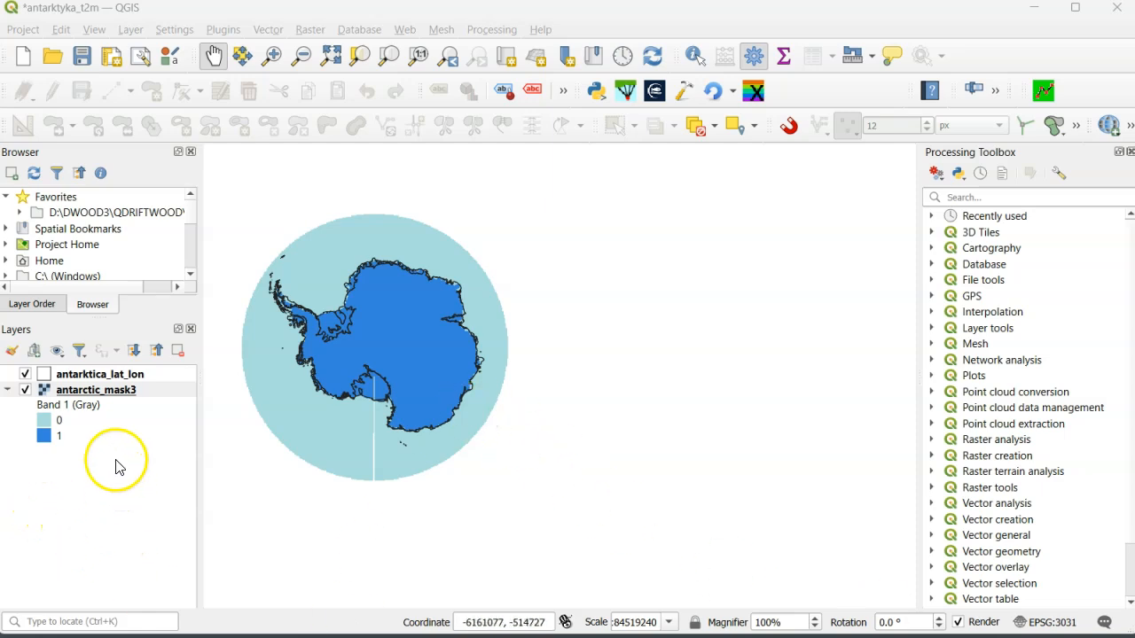
right_click(71, 394)
click(117, 382)
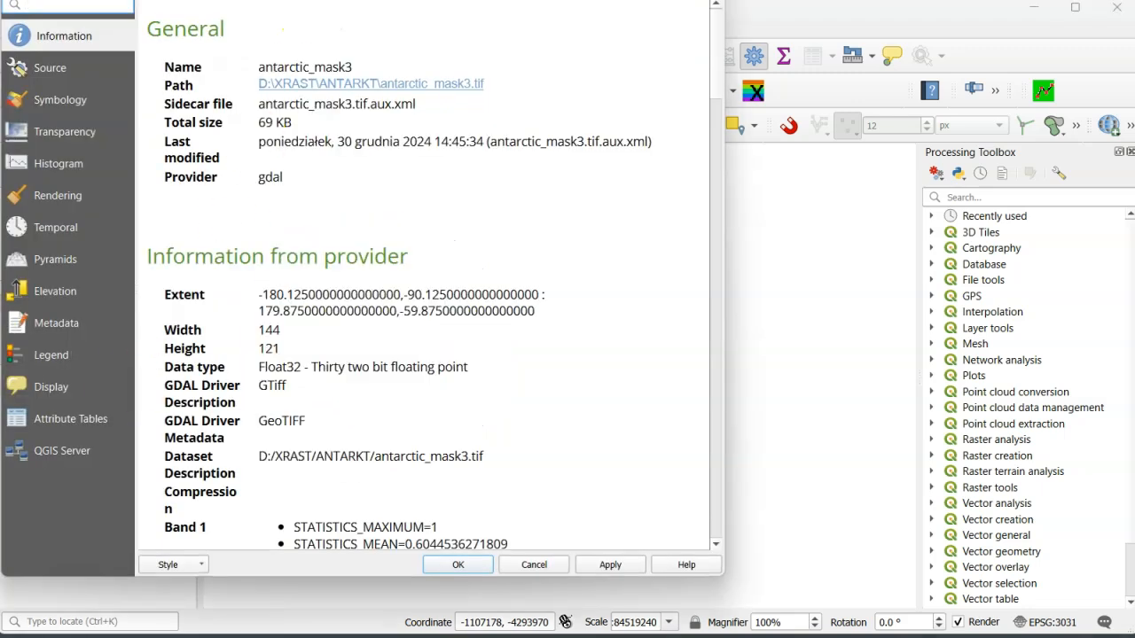
drag(313, 0, 418, 12)
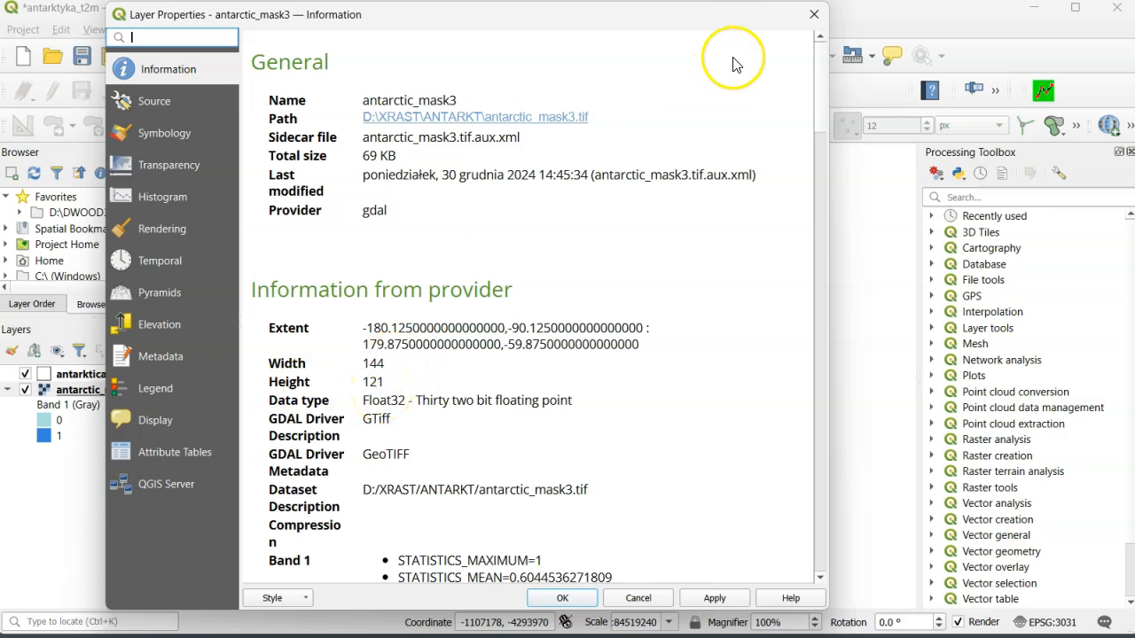
click(814, 14)
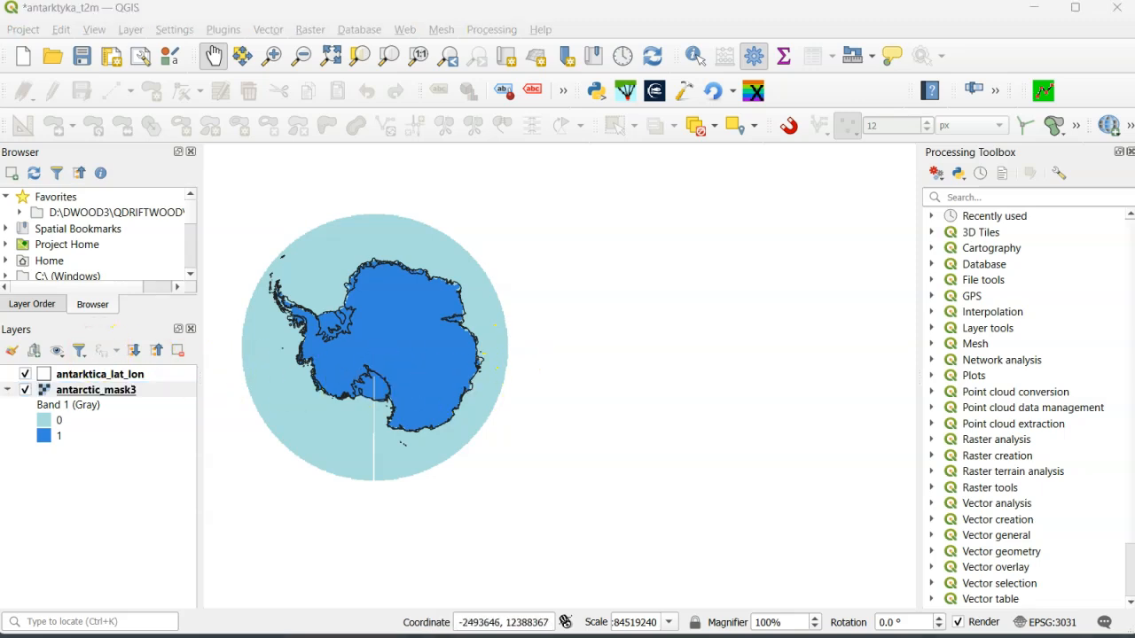
- Open the Xraster plugin and load the NetCDF file D:/XRAST/ANTARKT/dane3/antarctic_t2m_2020_2024.nc
click(753, 59)
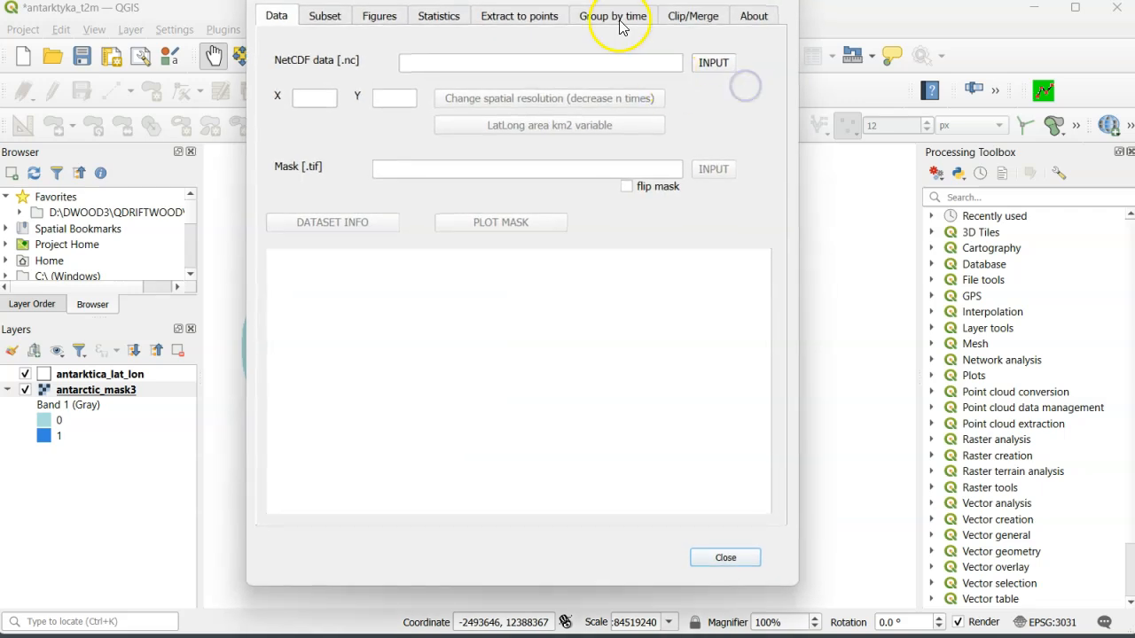
click(737, 110)
scroll(368, 342, down, 5)
click(355, 298)
double_click(481, 421)
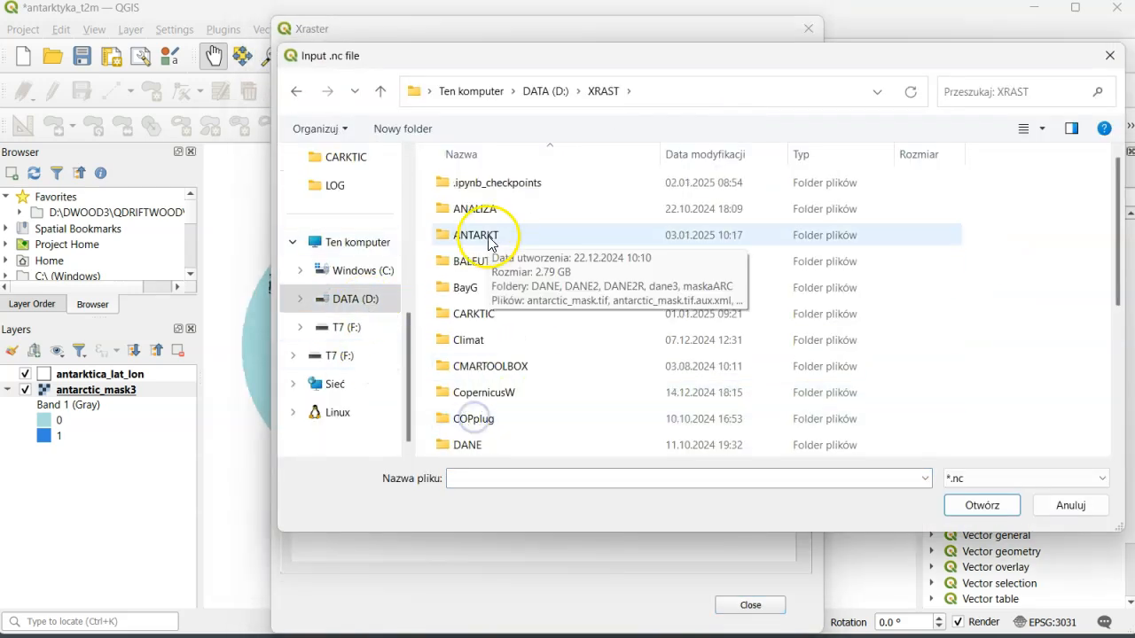
double_click(475, 236)
double_click(488, 236)
click(496, 191)
click(983, 506)
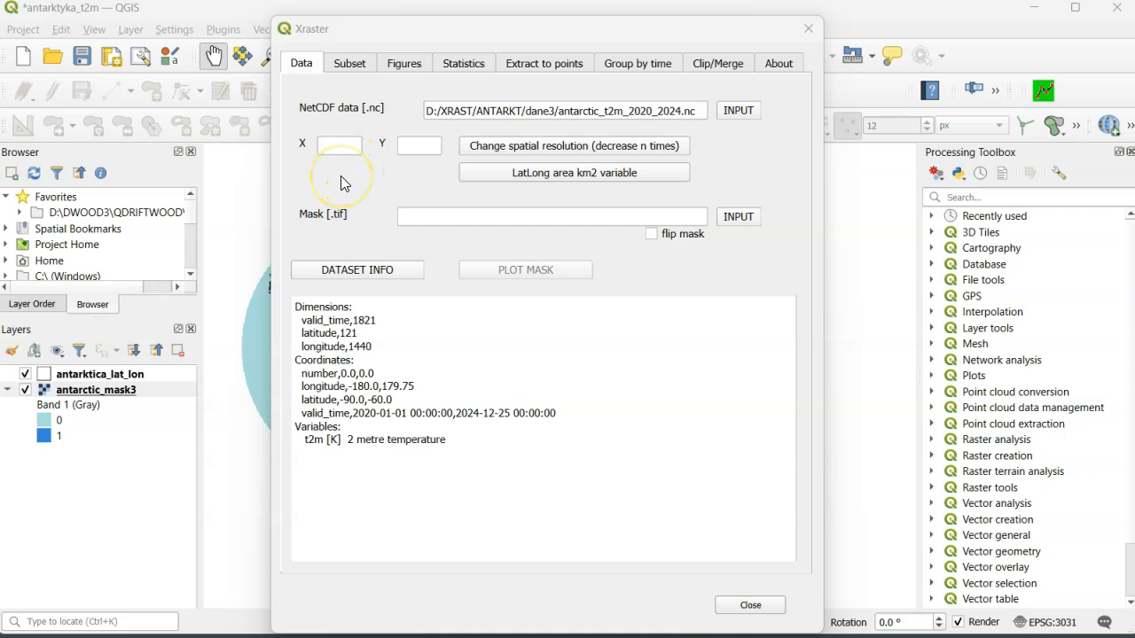
- Decrease the dataset's spatial resolution 10 times in X and 1 time in Y, and list the dataset info
click(334, 144)
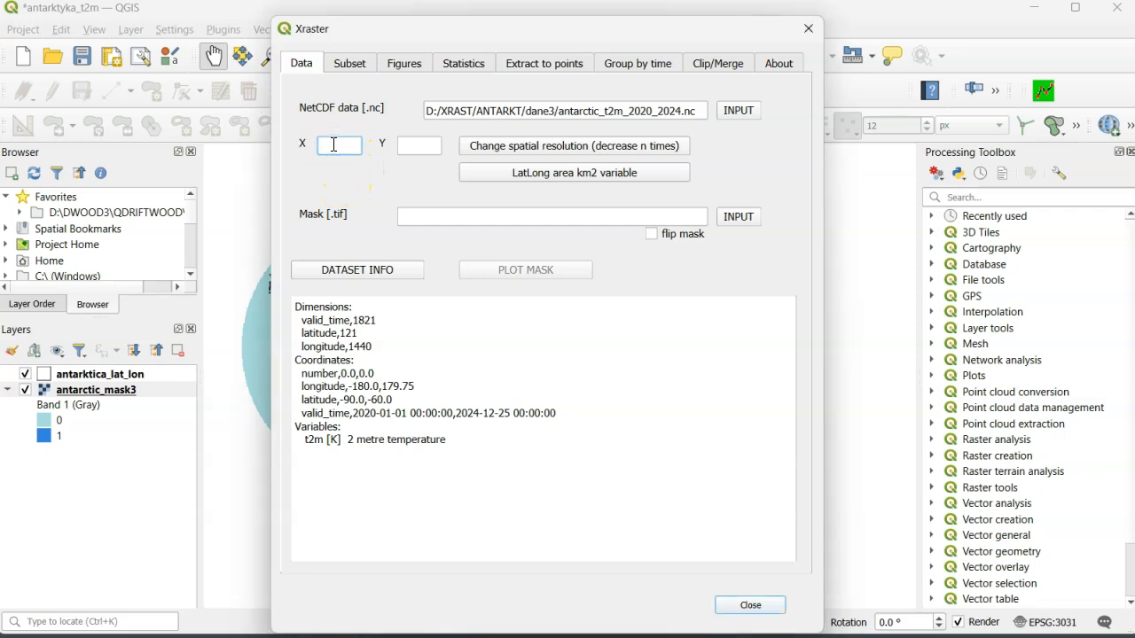
text(10)
click(400, 145)
text(1)
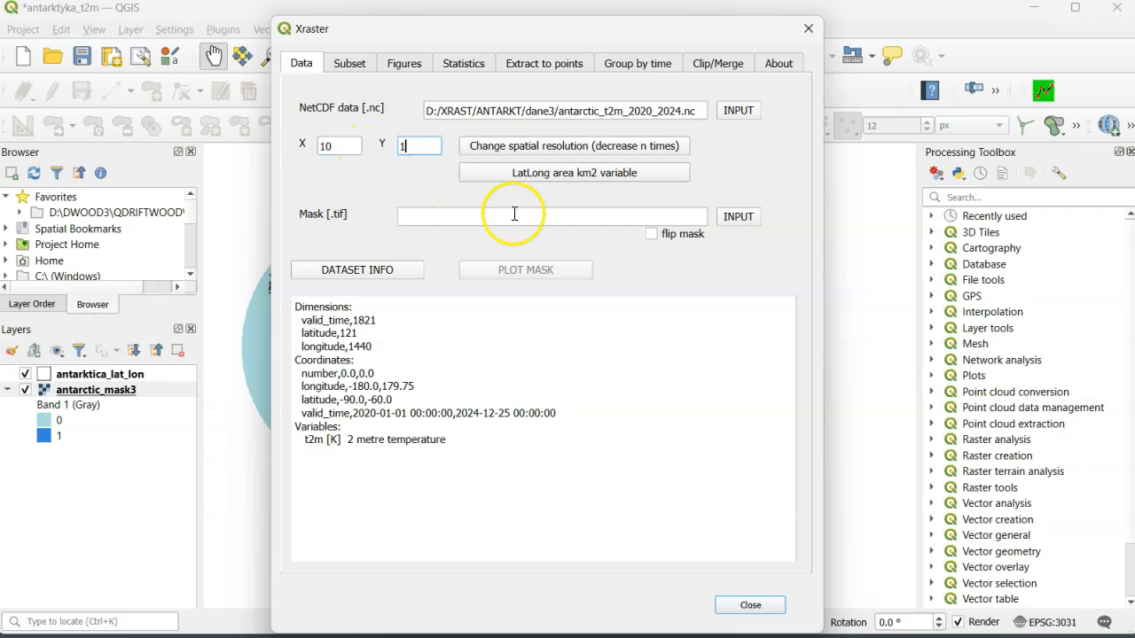
click(550, 148)
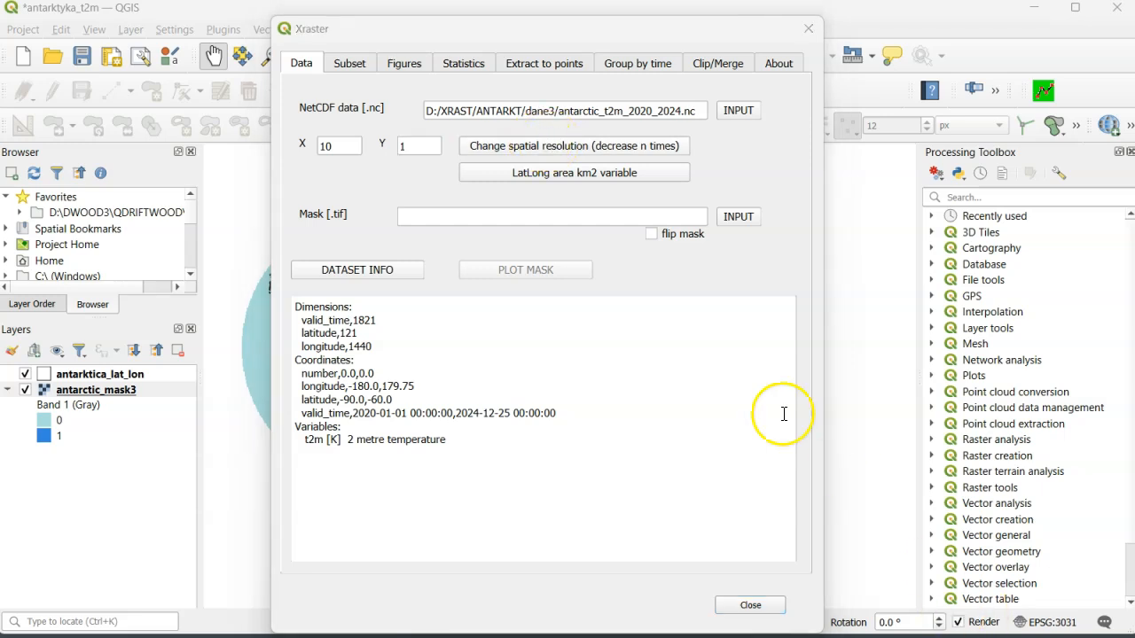
click(354, 271)
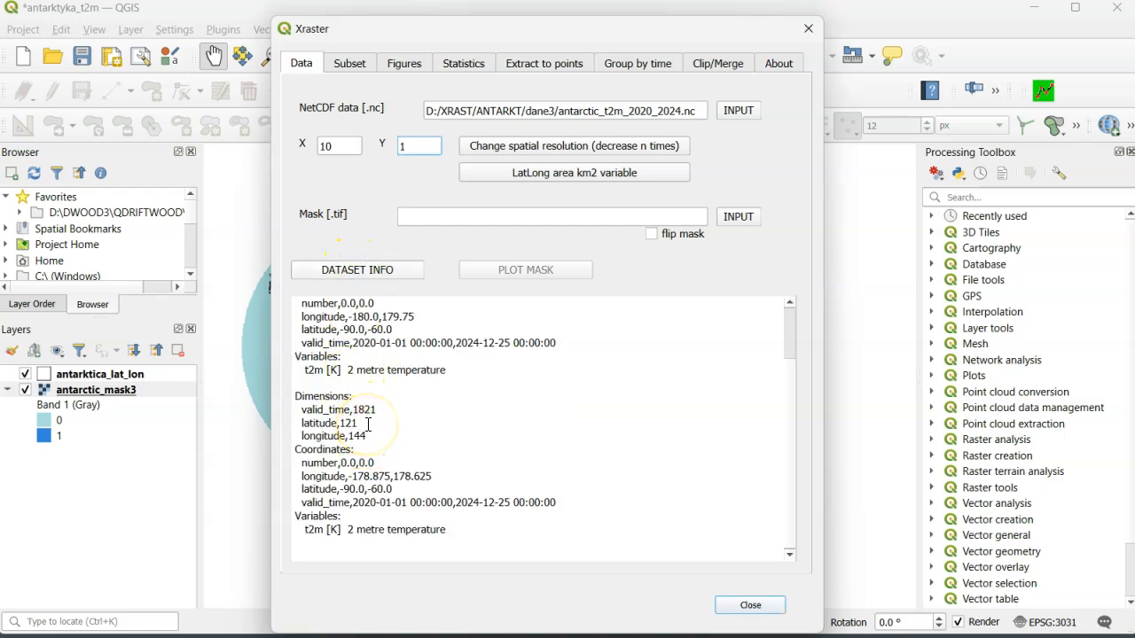
- Add the LatLong area km2 variable to the dataset and list the dataset info again
click(162, 519)
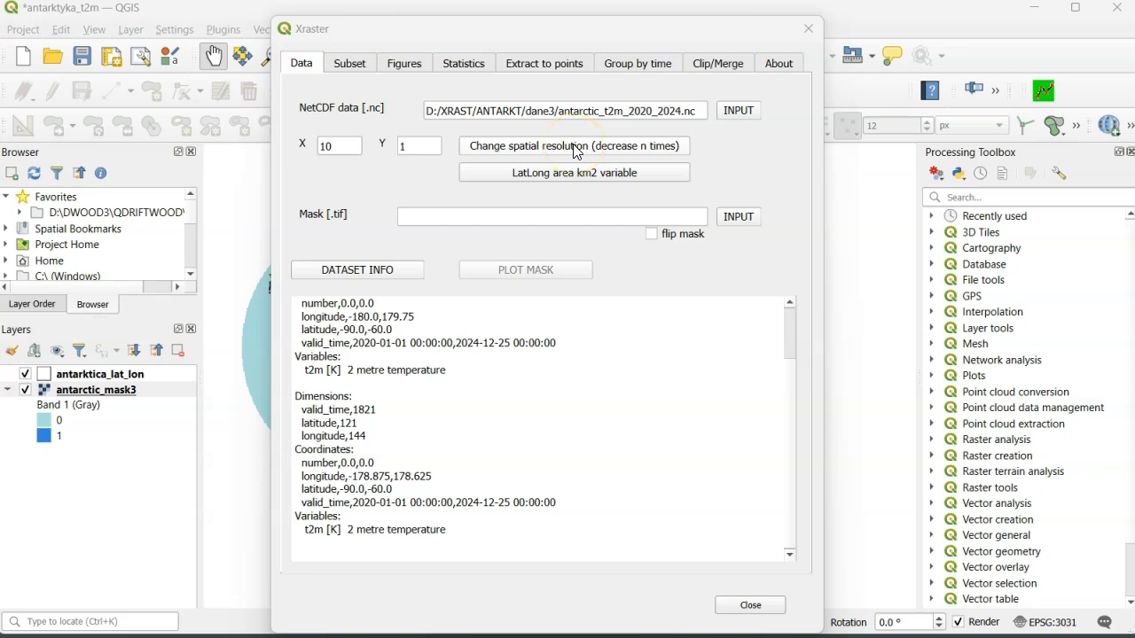
click(575, 184)
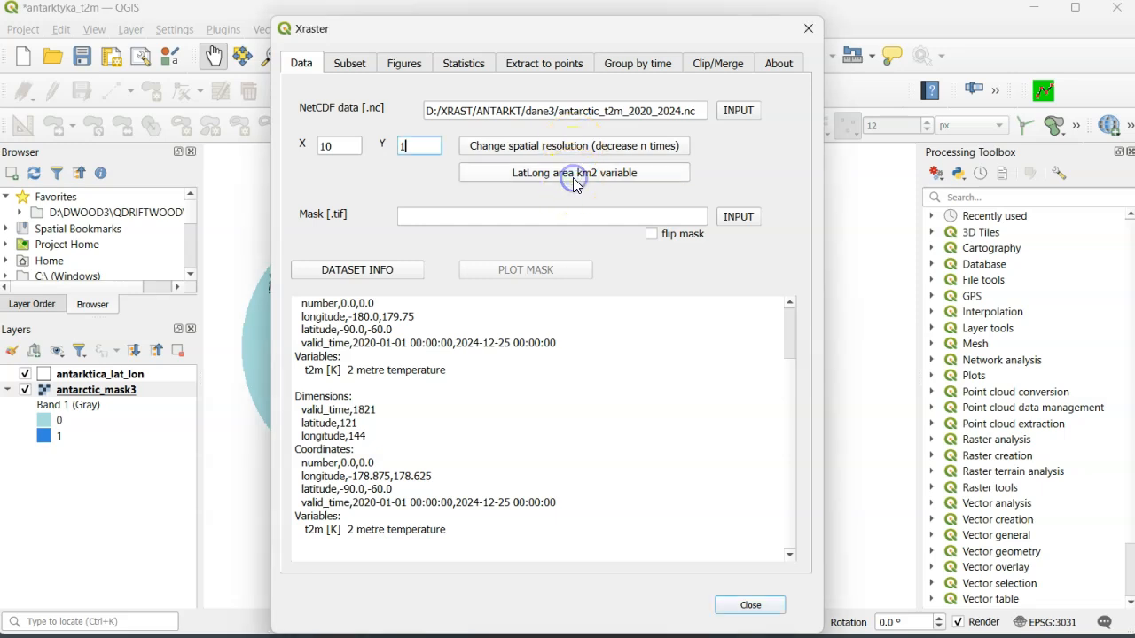
click(379, 274)
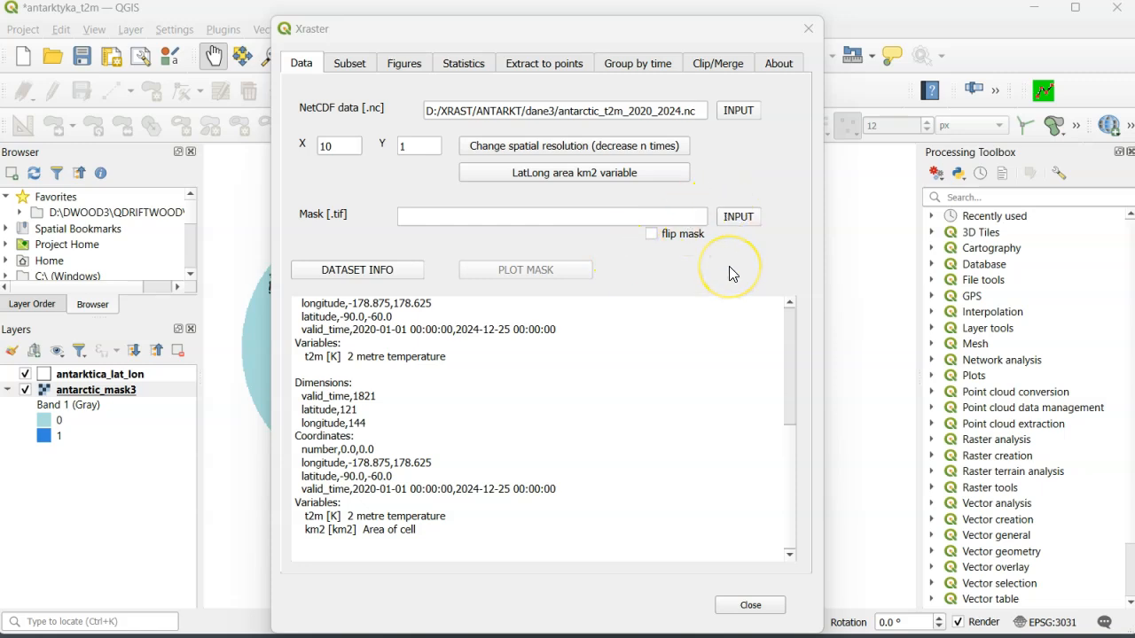
- Load antarctic_mask3.tif from the dane3 folder as the mask with flip mask enabled, check the dataset info, and plot the mask
click(653, 235)
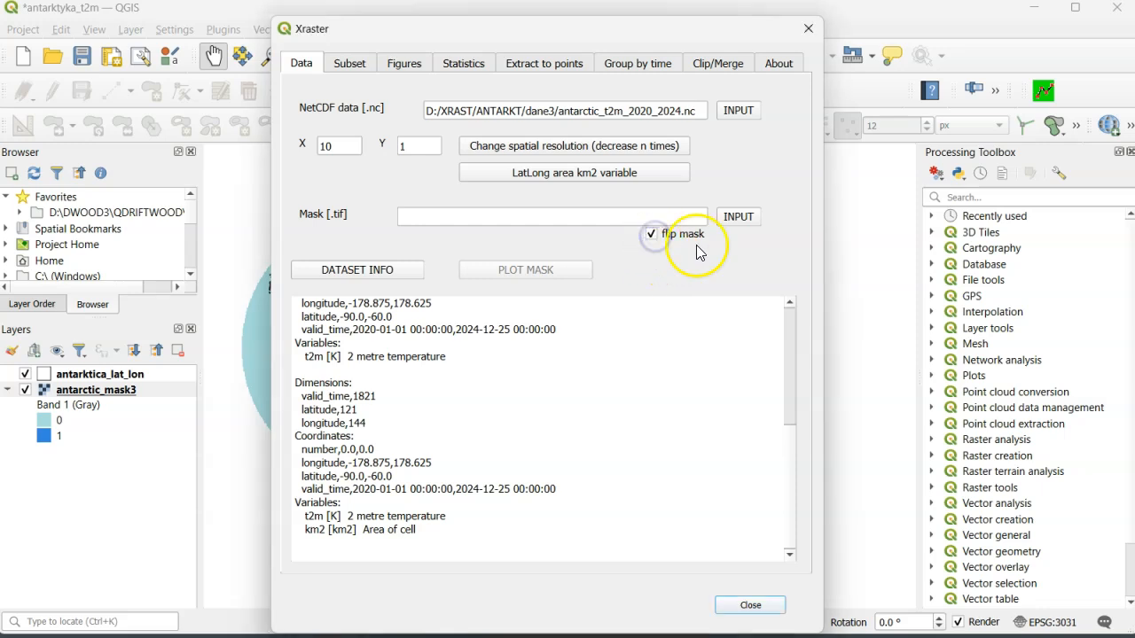
click(738, 217)
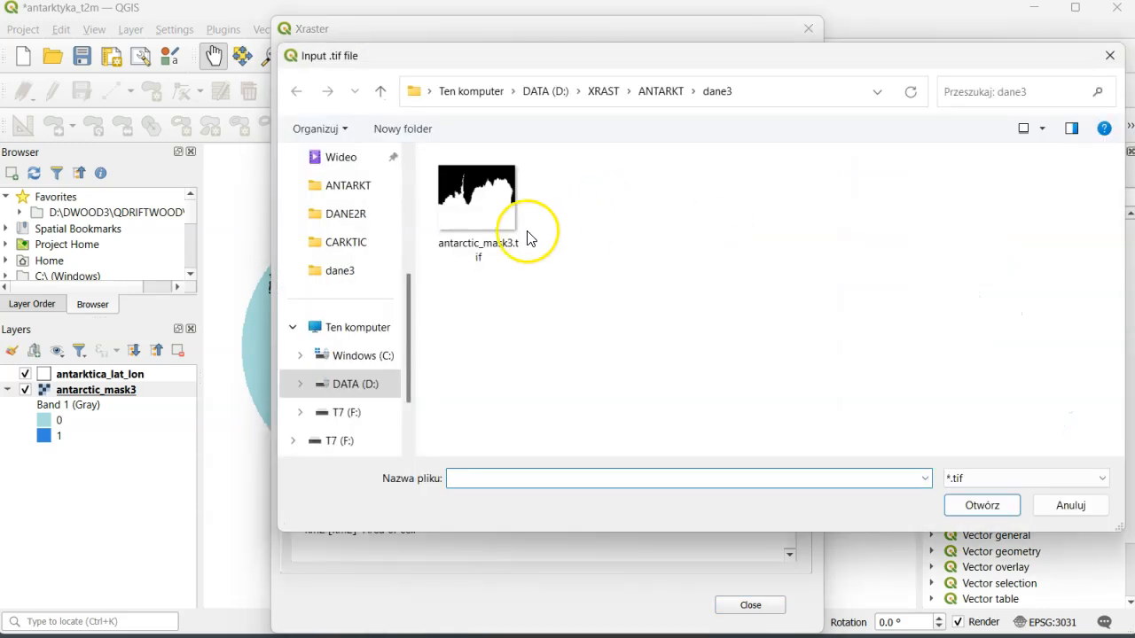
click(474, 206)
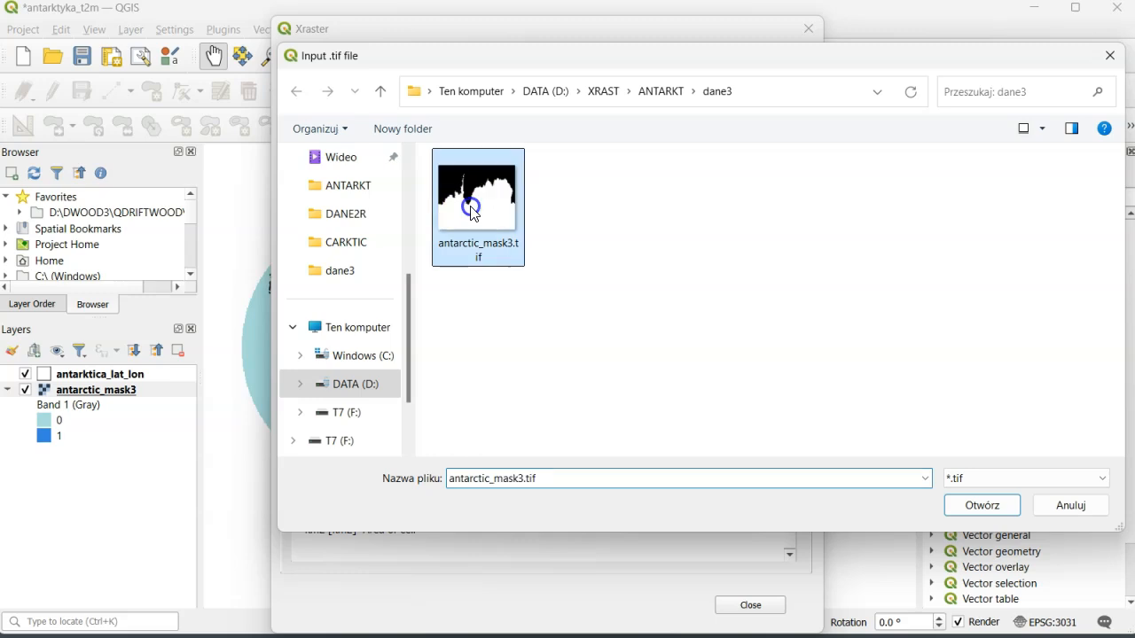
click(982, 504)
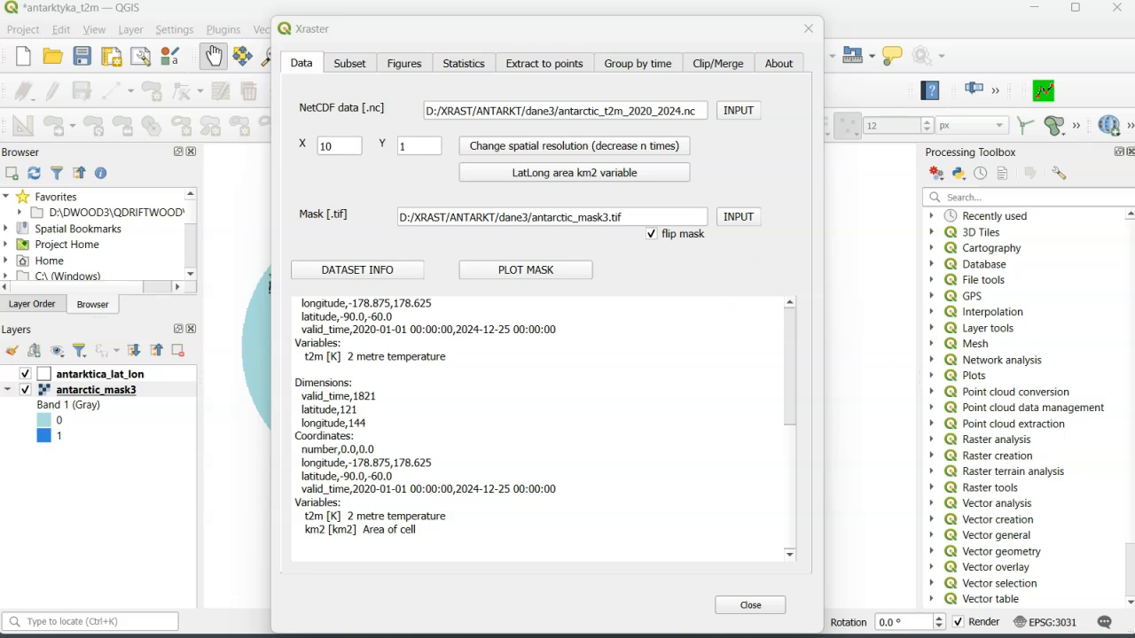
click(328, 270)
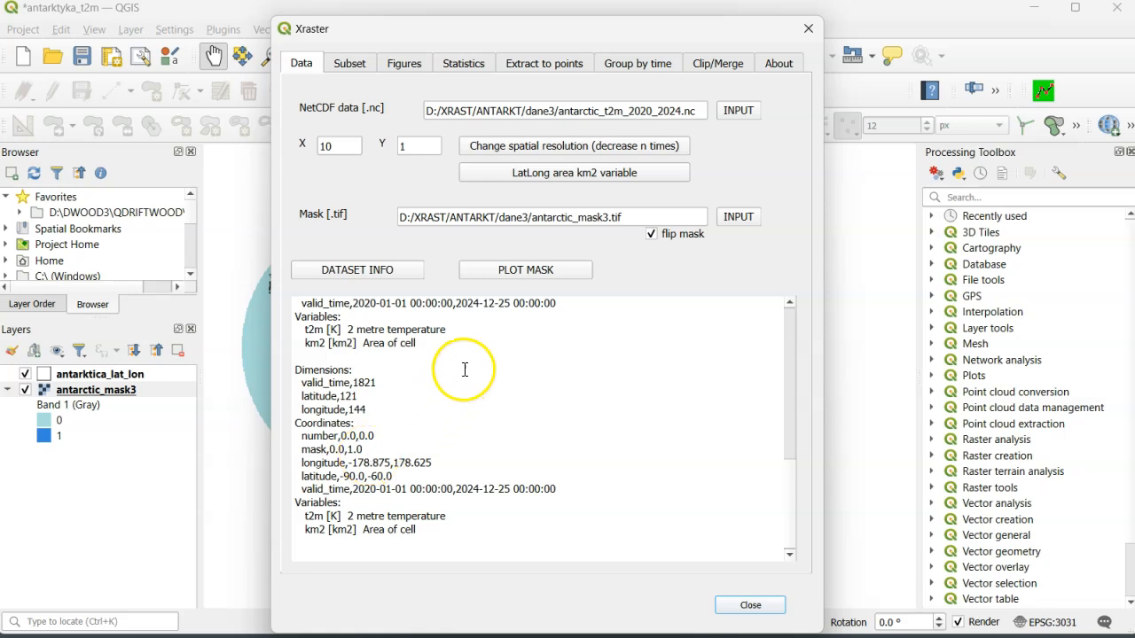
click(525, 276)
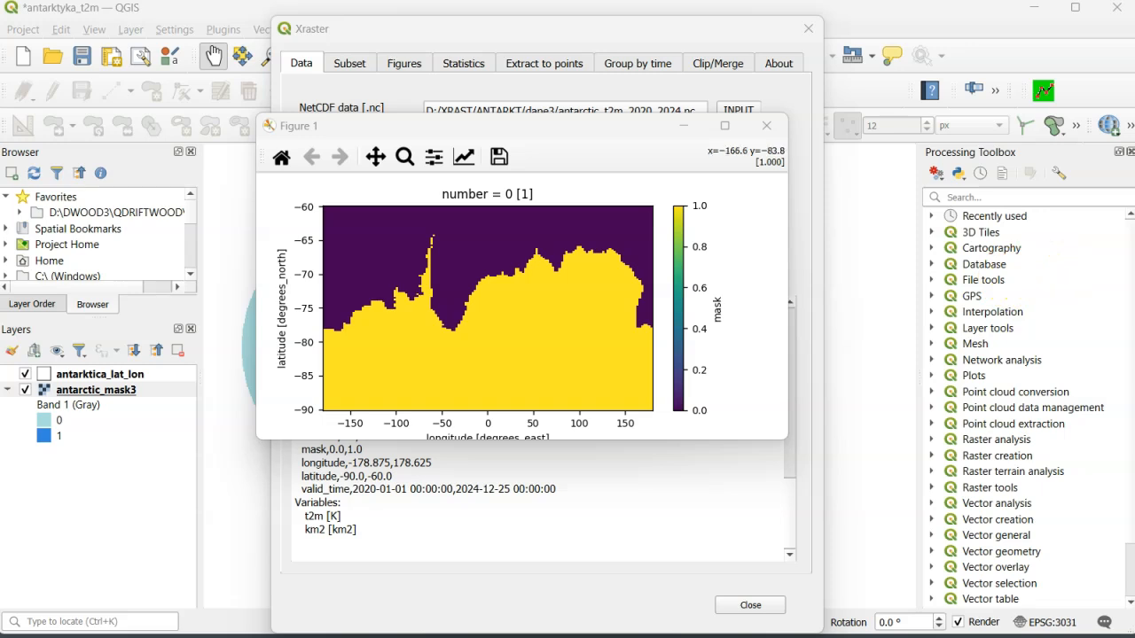
click(764, 125)
- Create a subset of variable t2m with the calculation -273.15 and the filter where(var.mask==1)
click(353, 65)
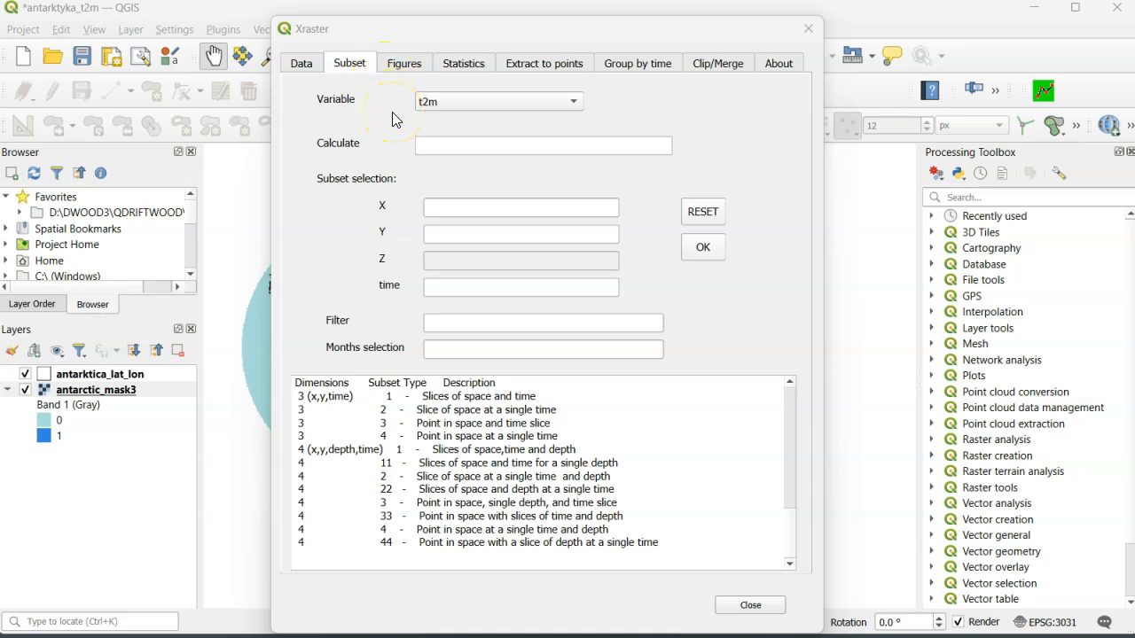
click(421, 145)
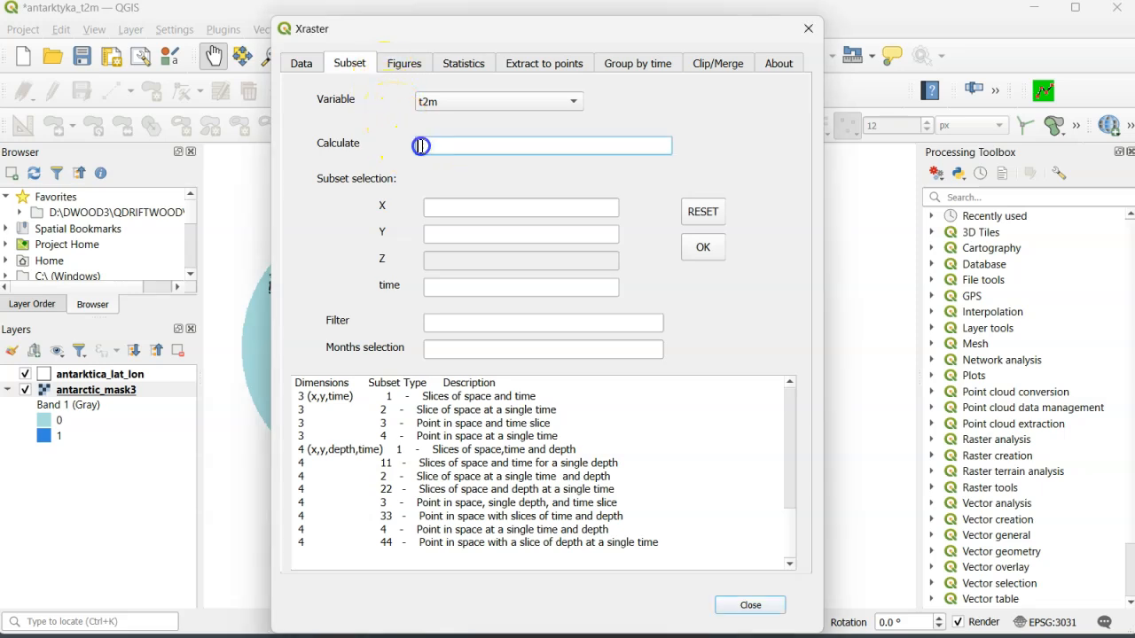
text(-273.15)
click(586, 182)
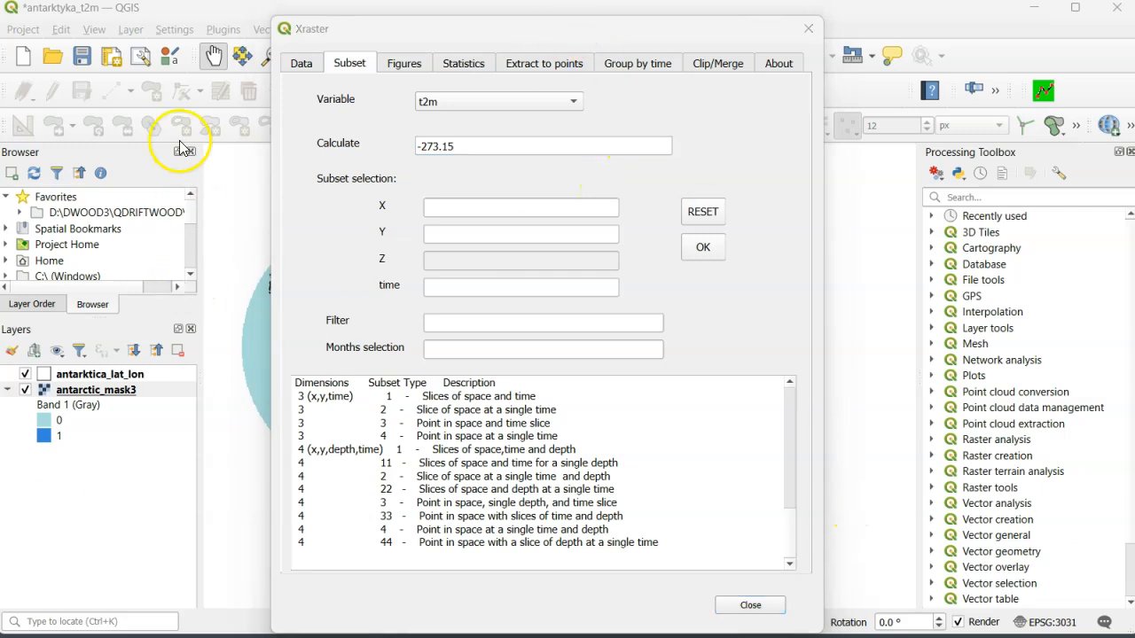
click(434, 323)
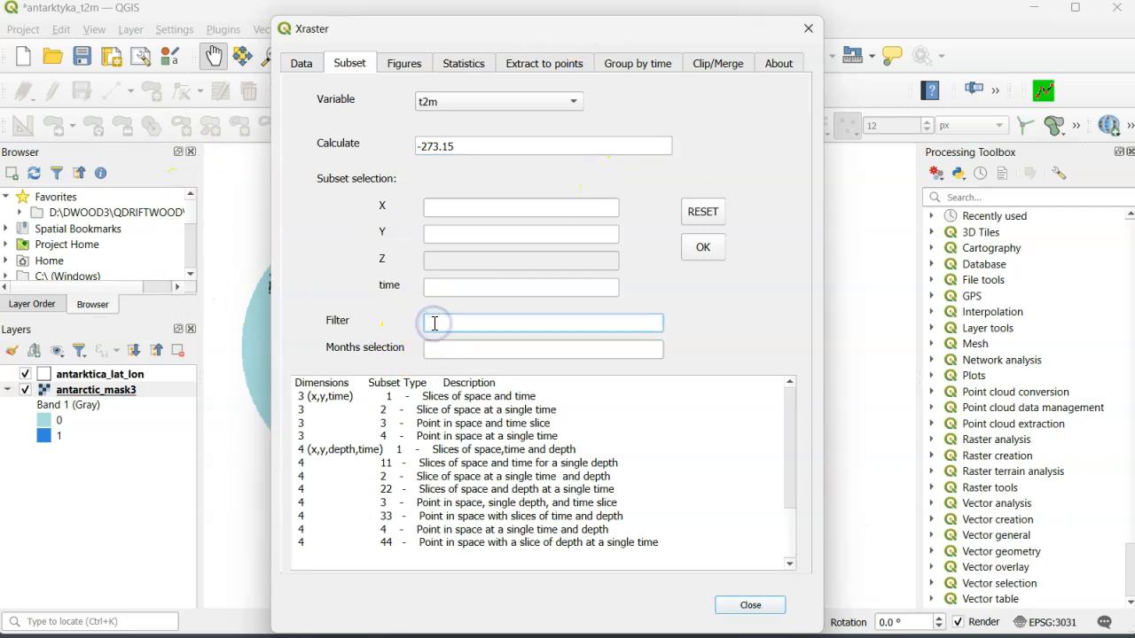
text(where(var.mask)
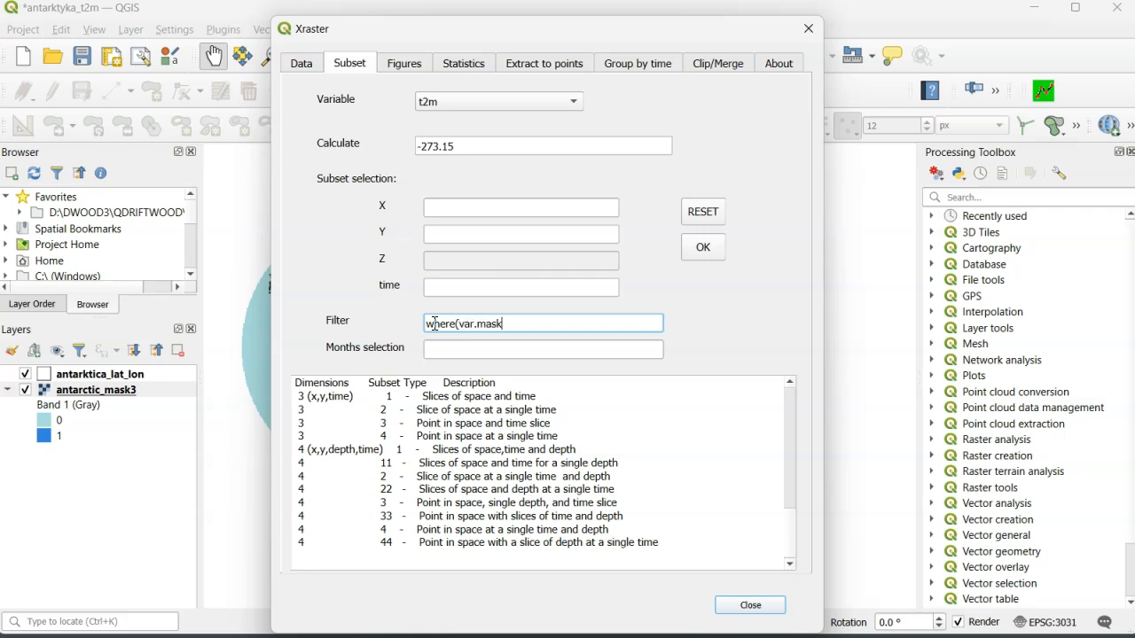
text(==1))
key(Return)
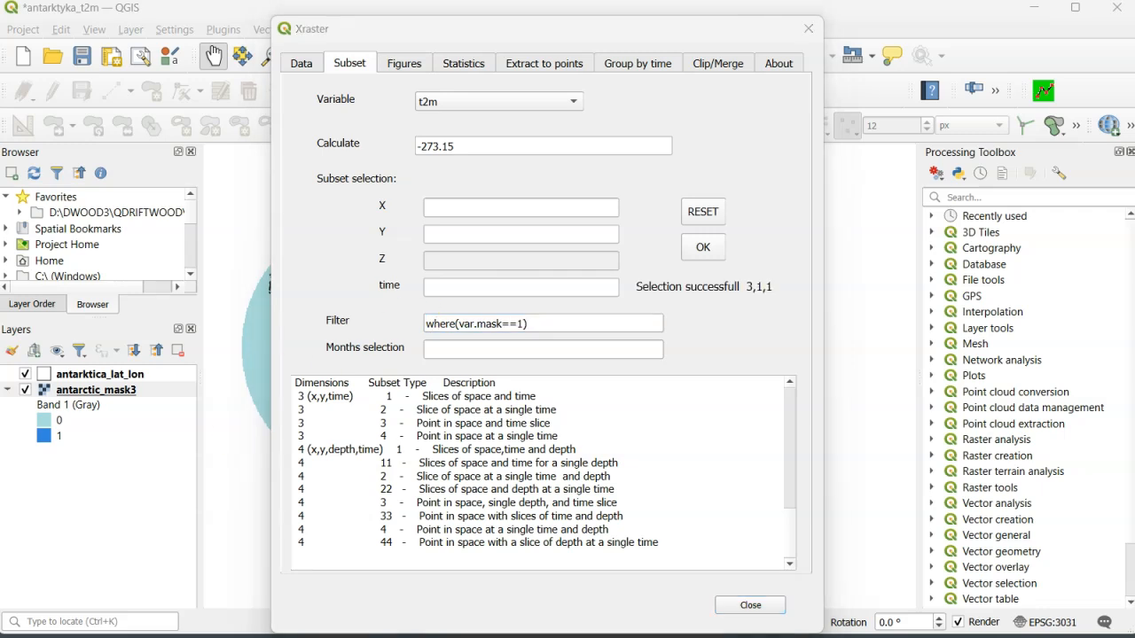
click(317, 7)
- Plot the time summary map of t2m with the mean statistic, and close the figure after viewing it
click(463, 64)
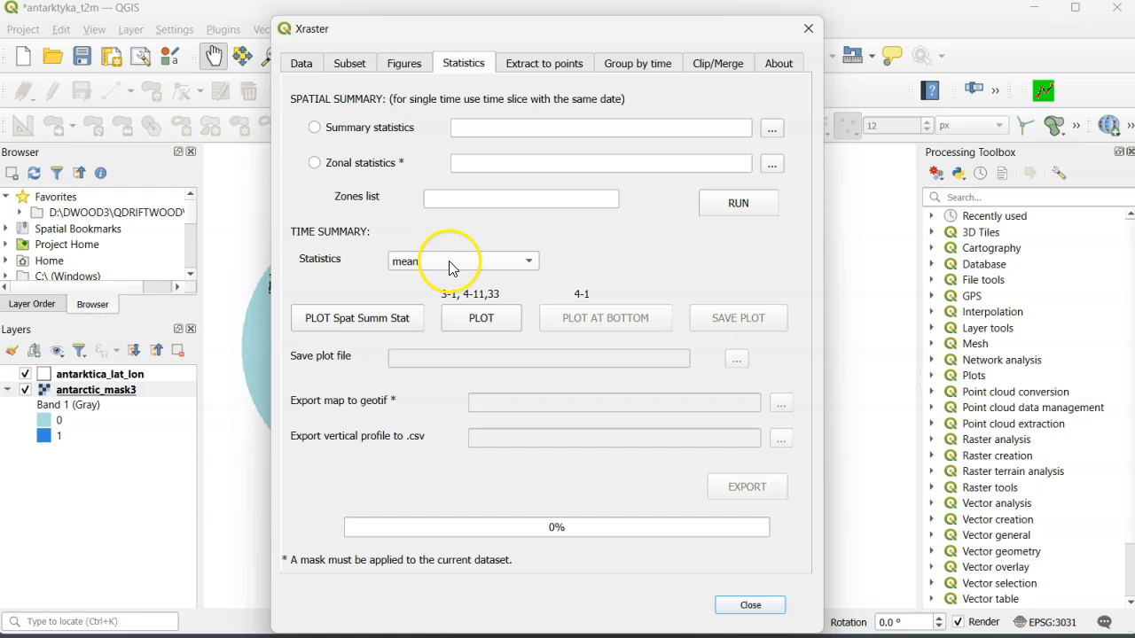
click(481, 320)
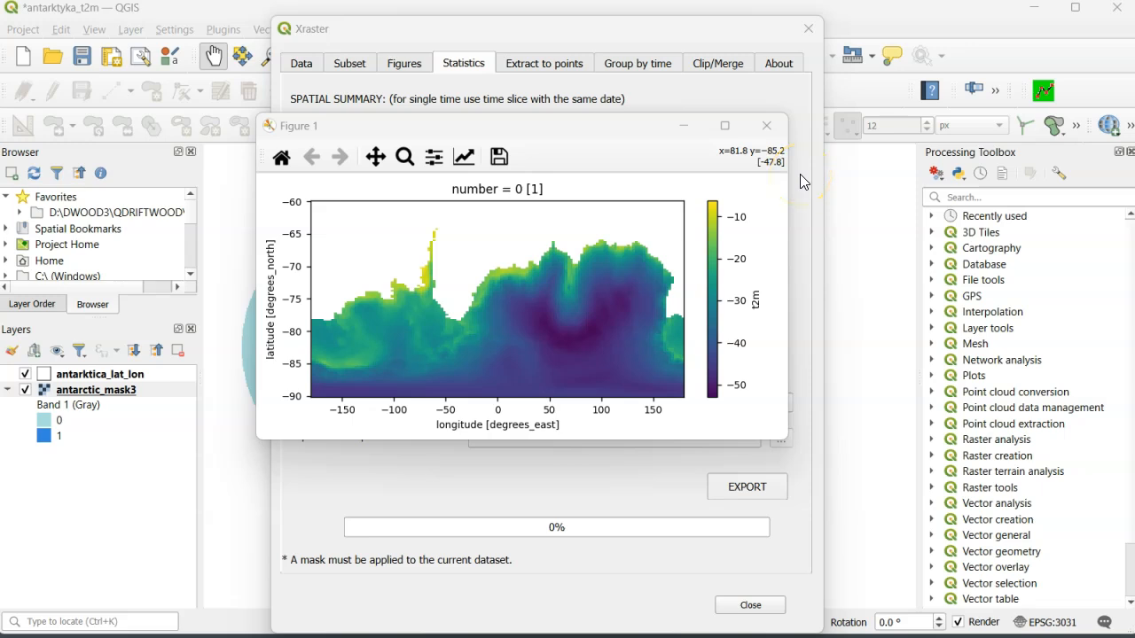
click(766, 126)
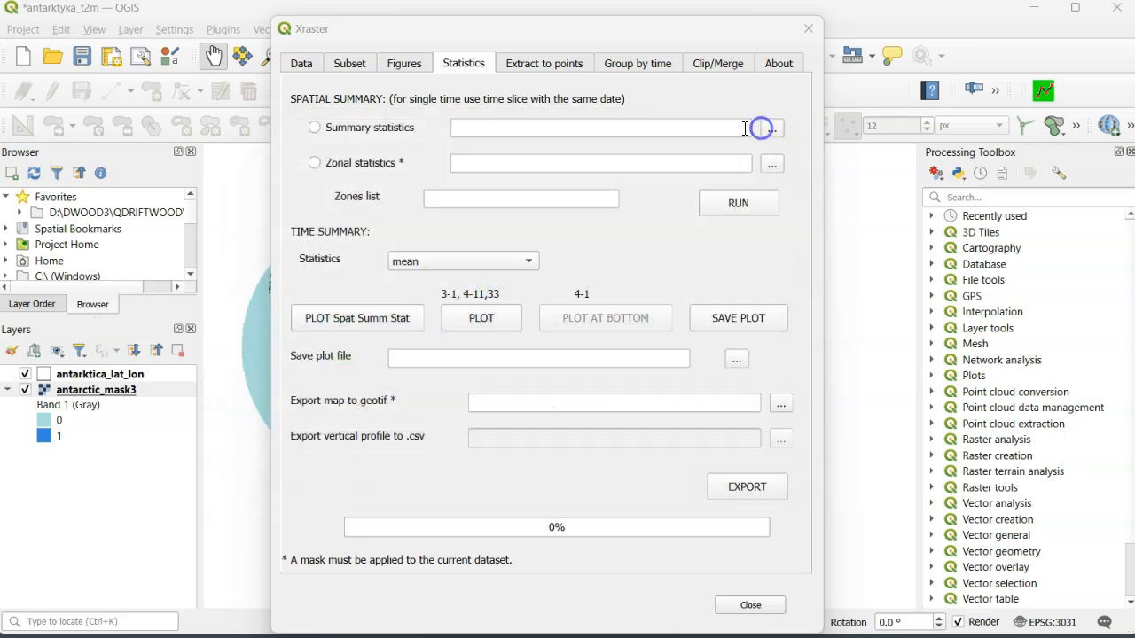
- Enable the South Polar Stereo projection and coastline for figures, and plot the mean time summary map with them
click(403, 63)
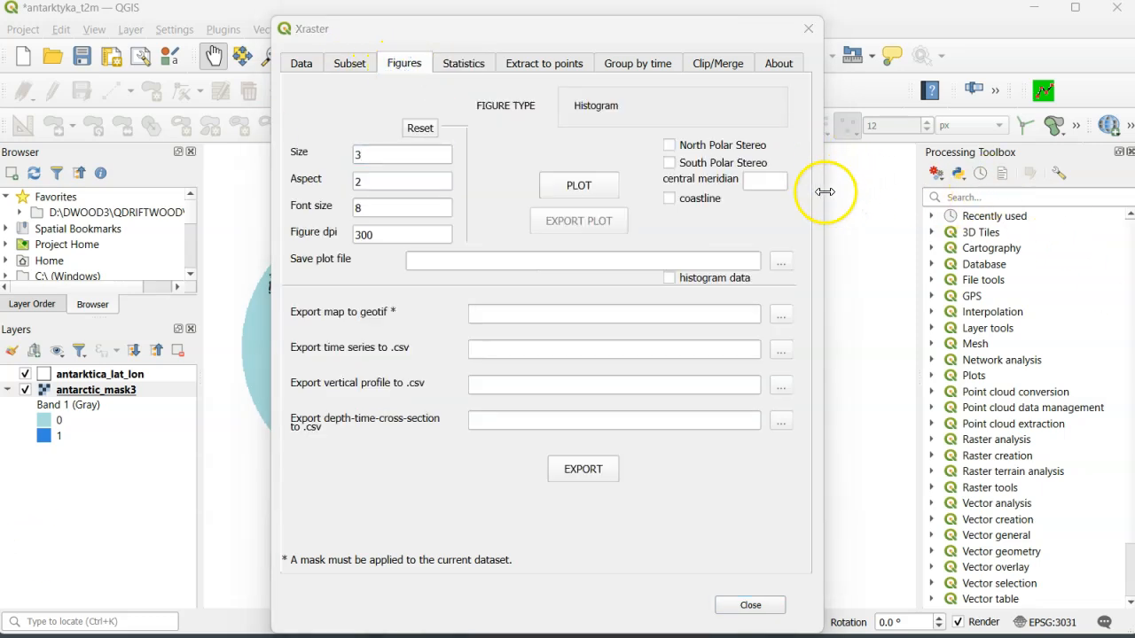
click(669, 164)
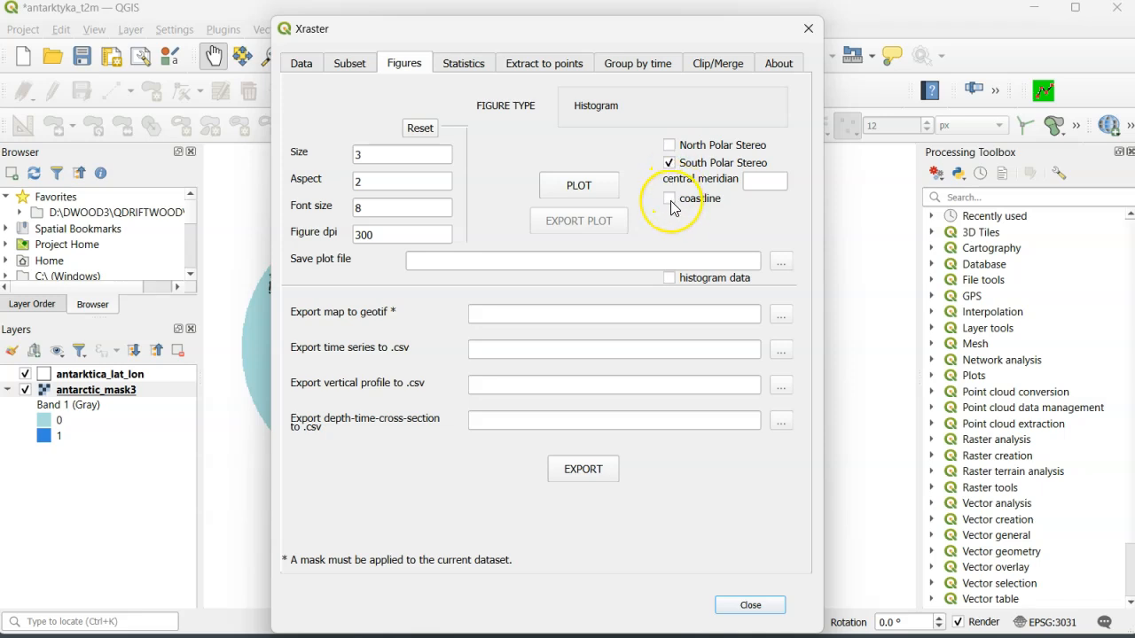
click(670, 200)
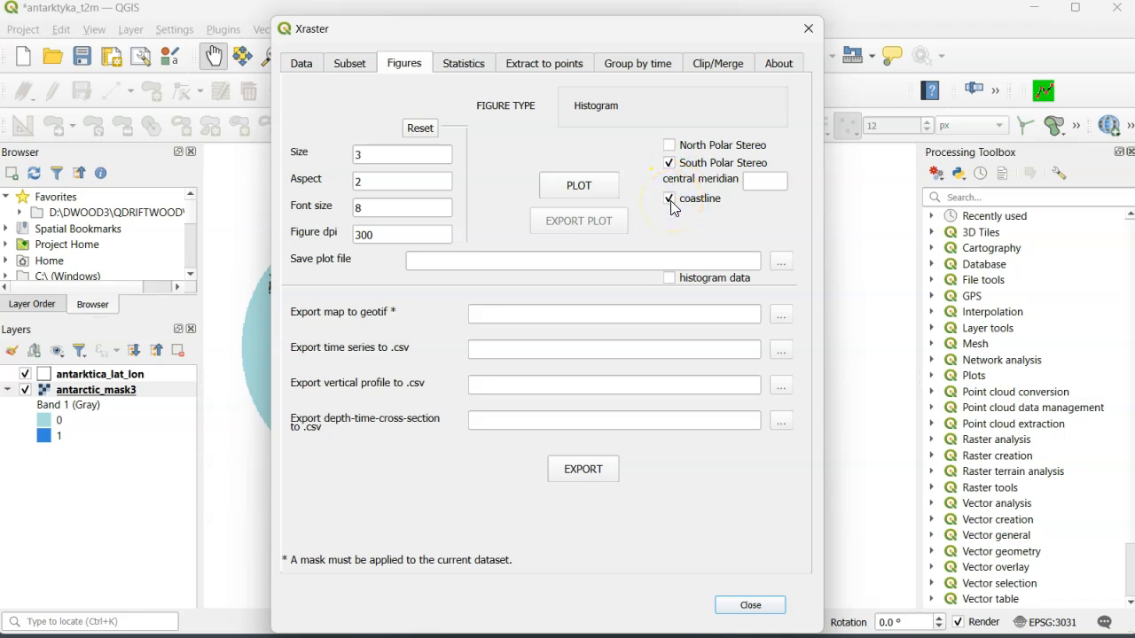
click(479, 65)
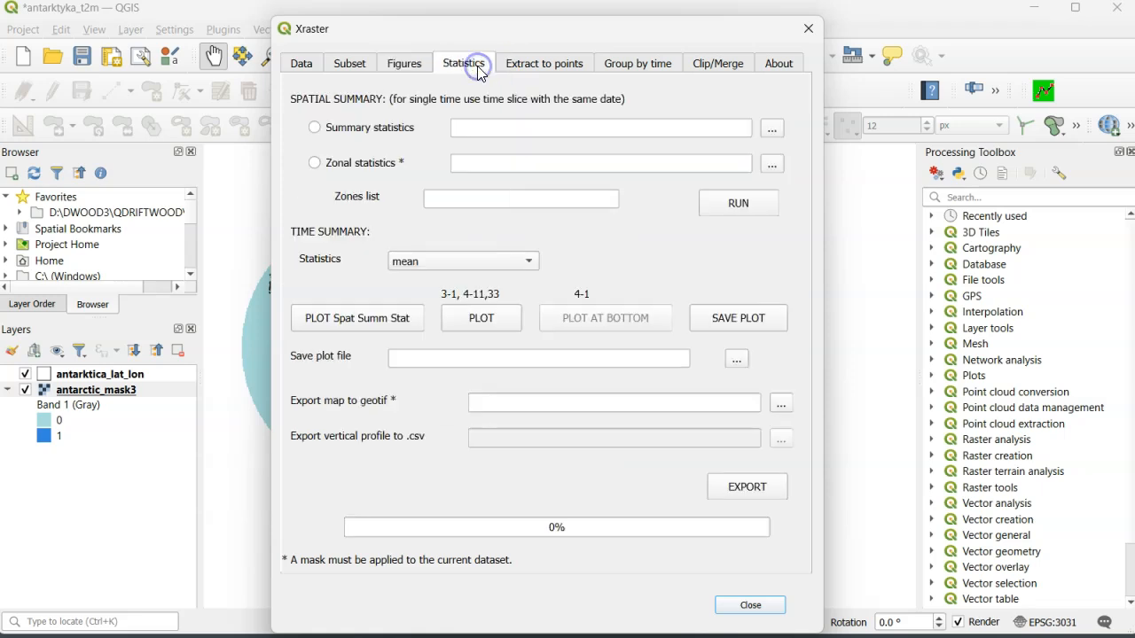
click(481, 323)
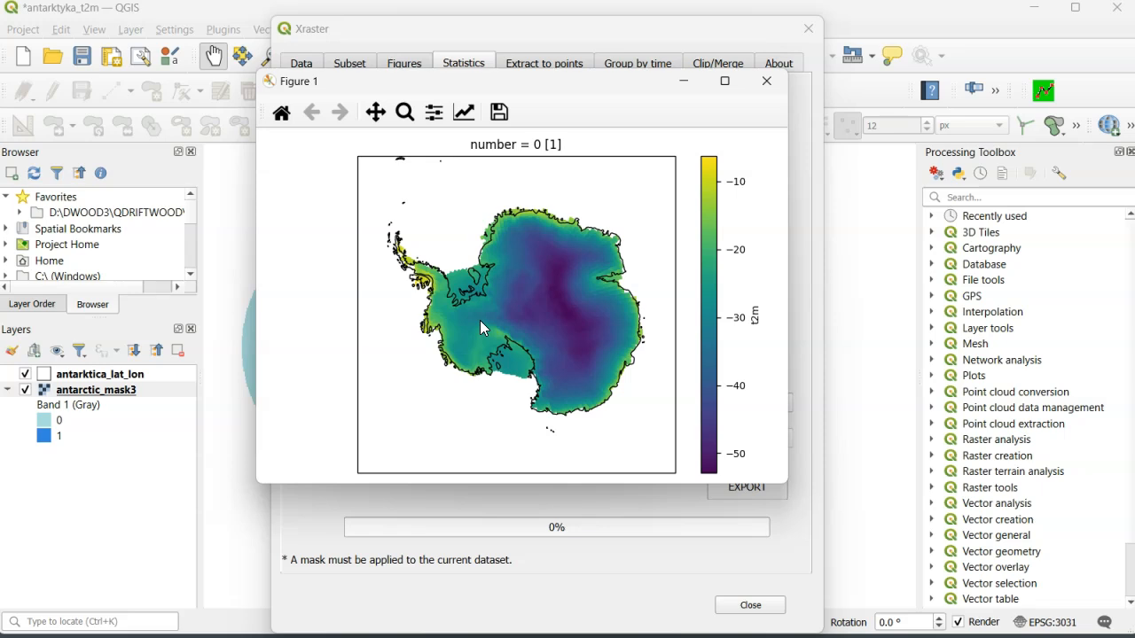
- Move the mean map figure aside and create a t2m subset with the calculation *0+ds2.km2
click(203, 544)
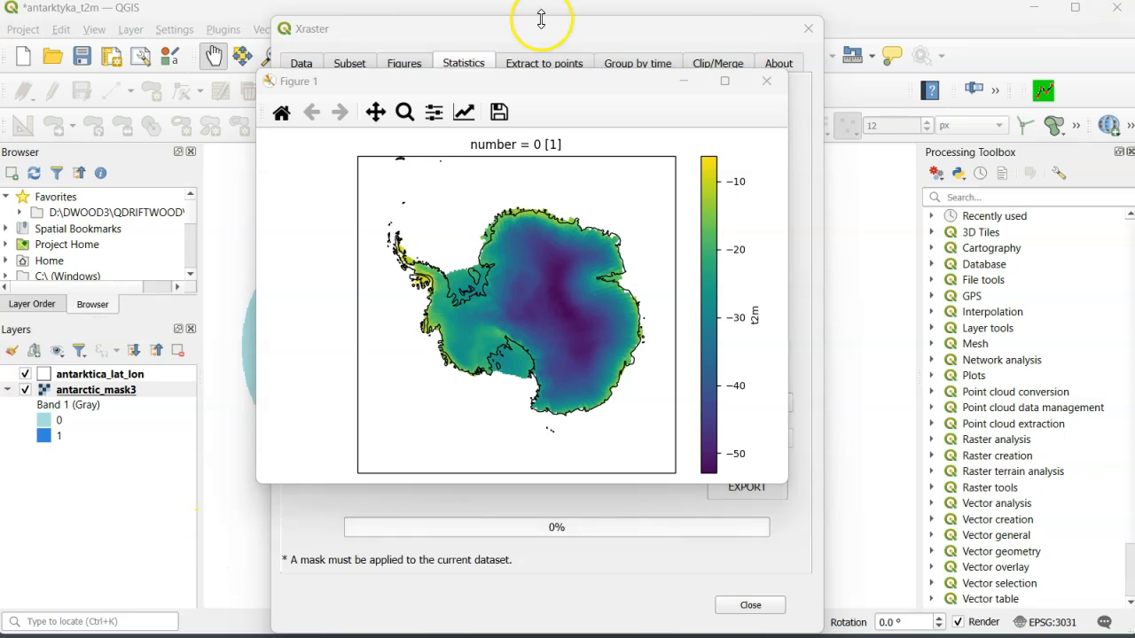
click(527, 81)
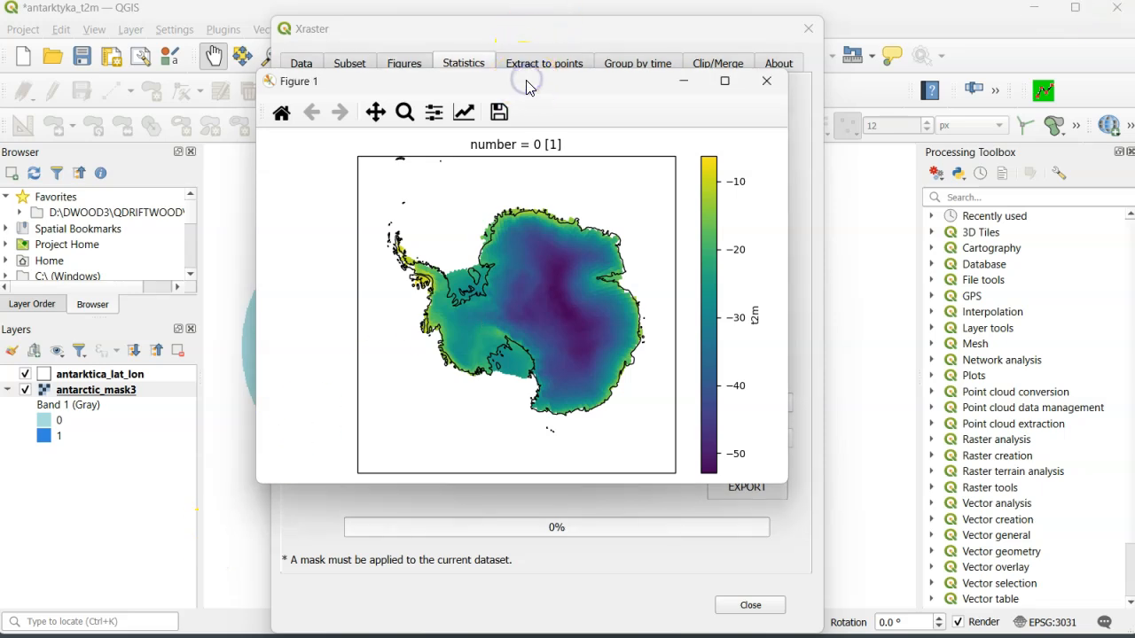
drag(527, 81, 844, 56)
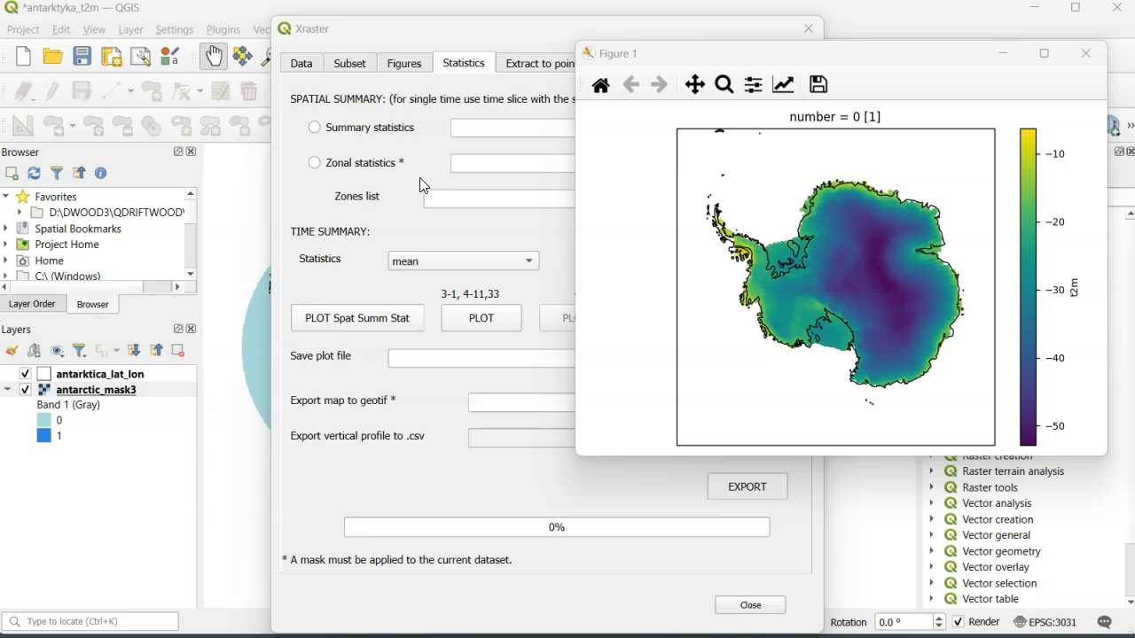
click(351, 64)
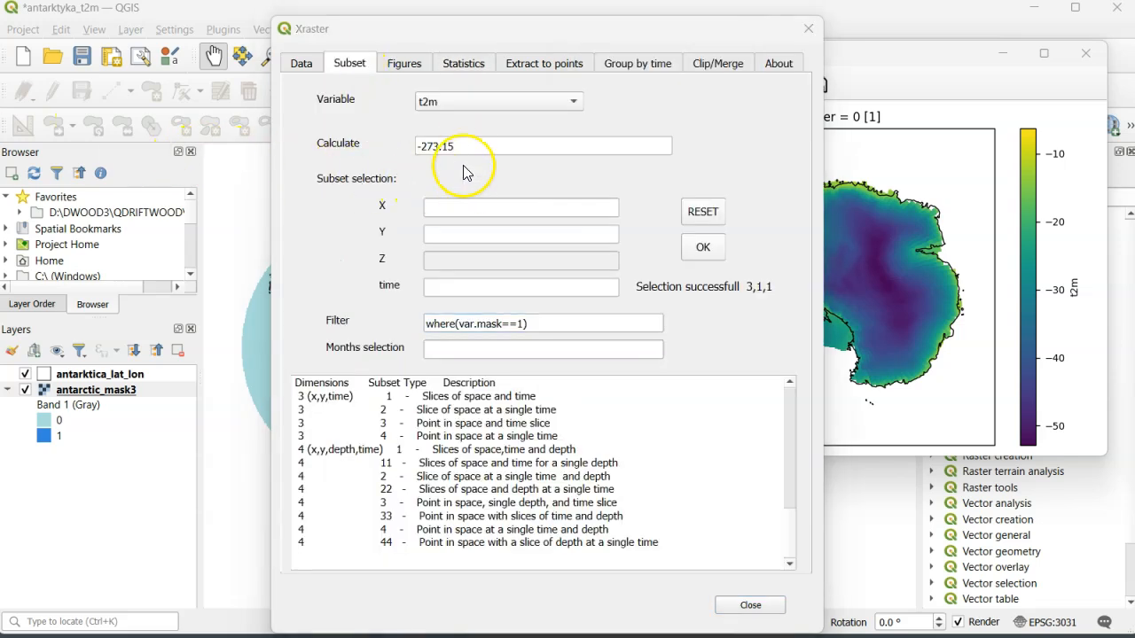
drag(466, 147, 419, 149)
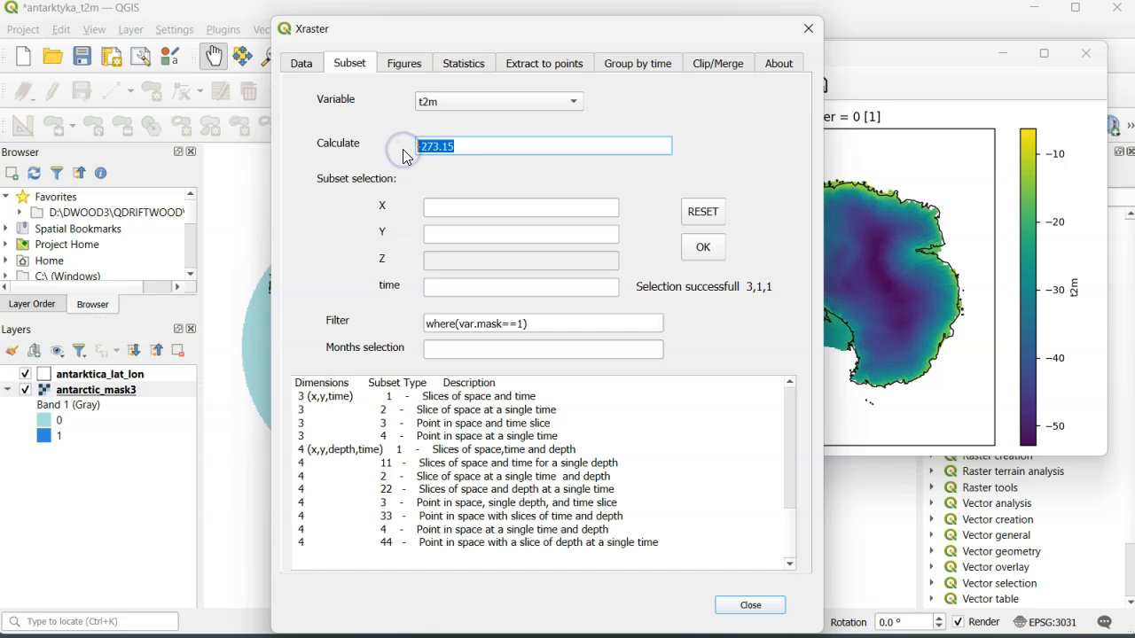
text(*)
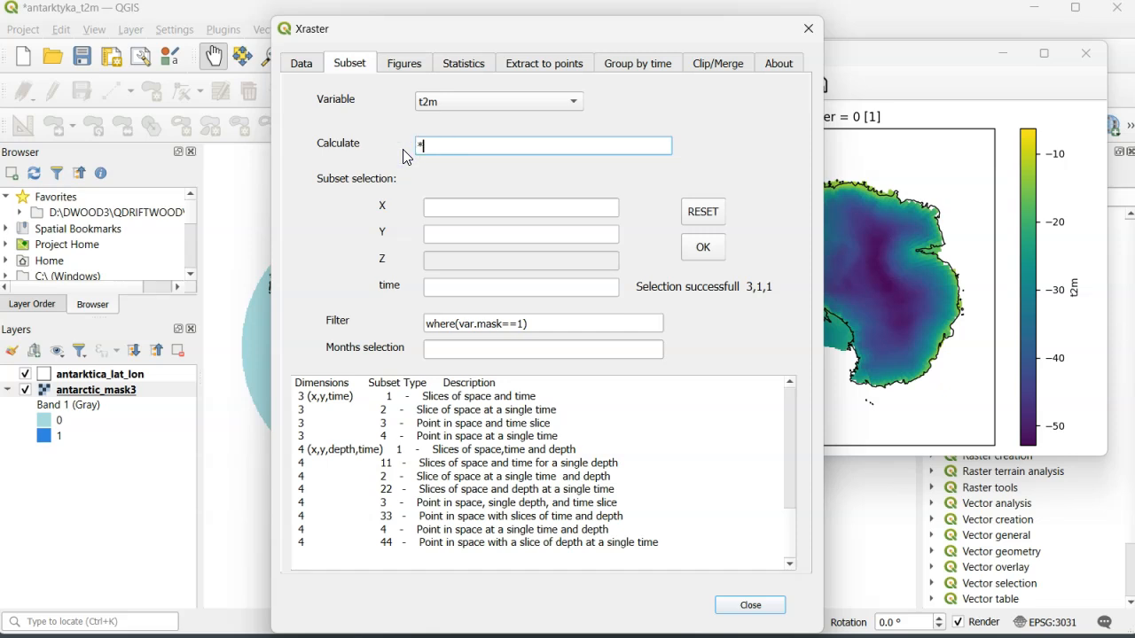
text(0+ds2.km2)
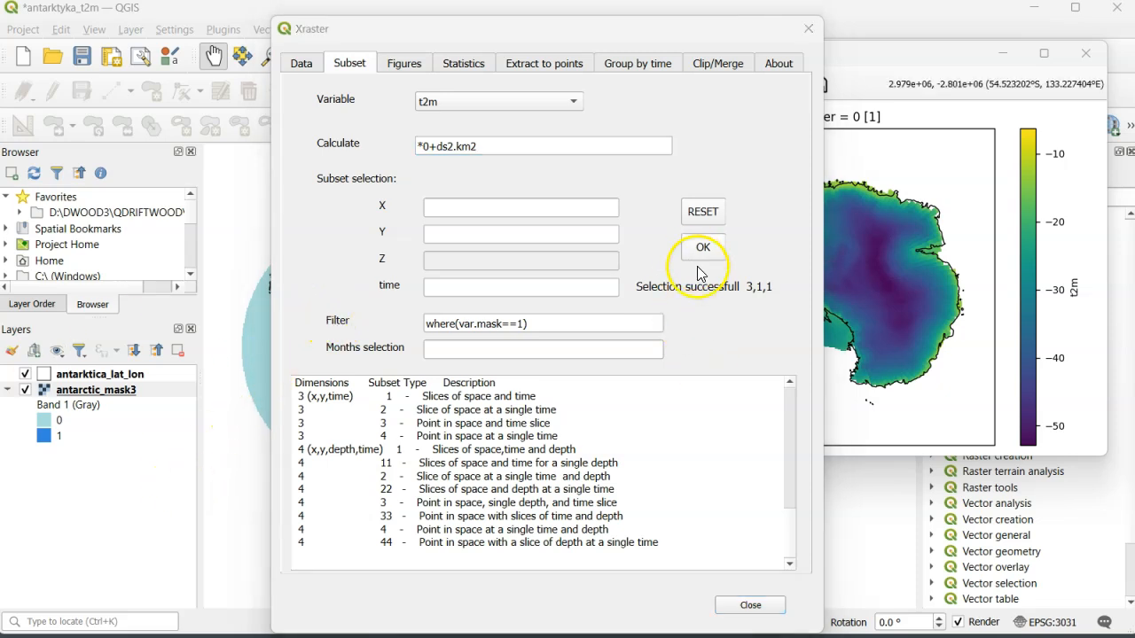
click(701, 249)
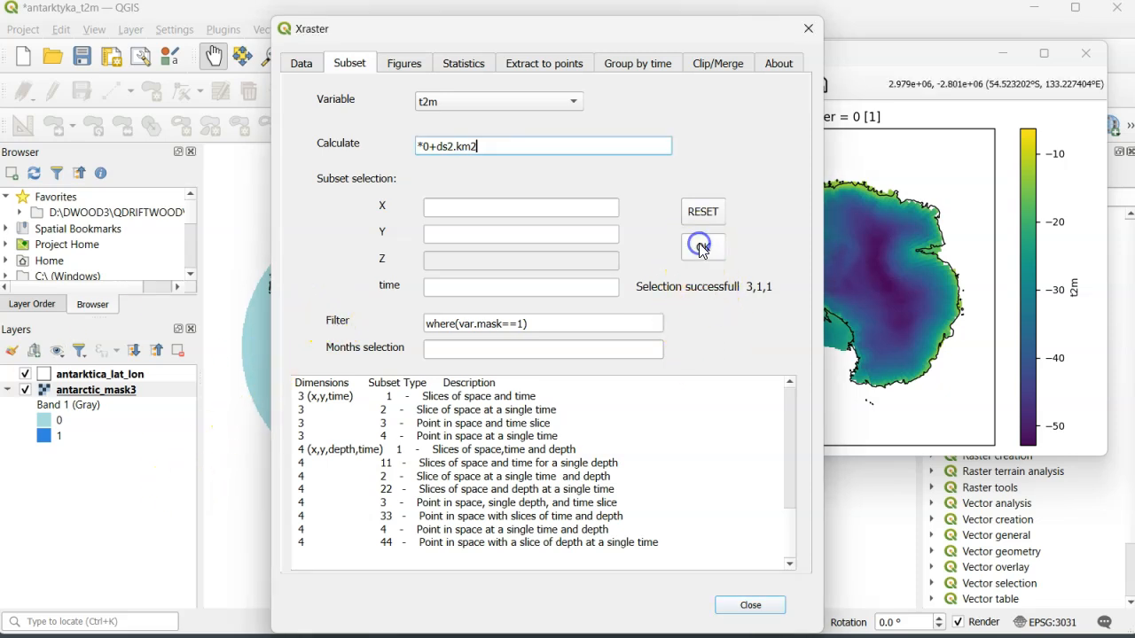
click(958, 344)
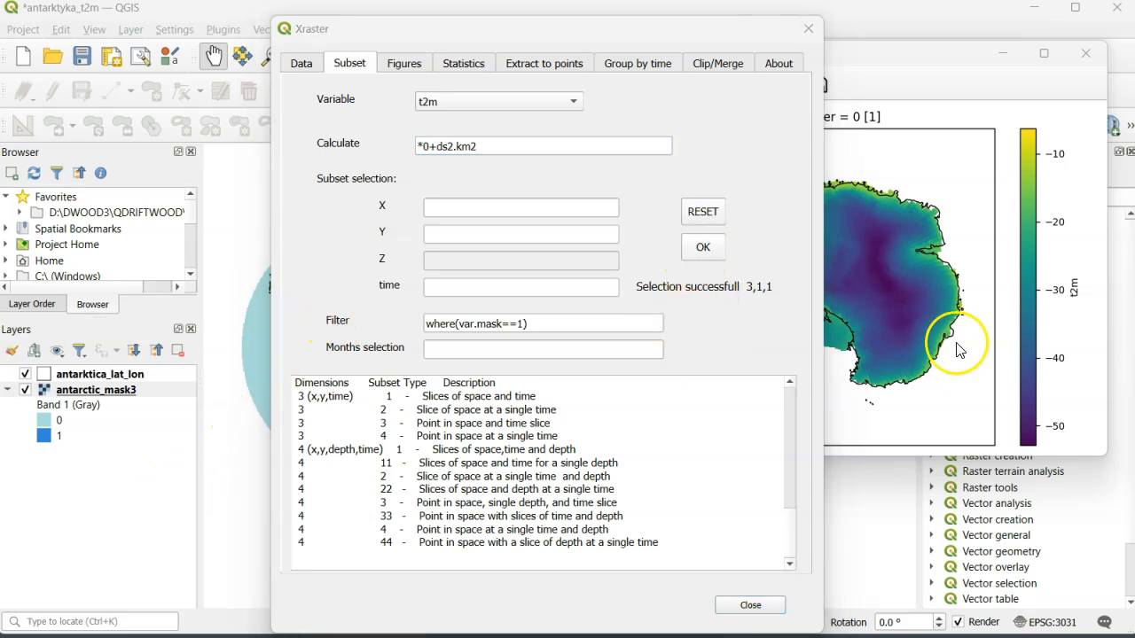
- Plot the spatial summary of the cell areas over time with the sum statistic, and close the figure after viewing it
click(463, 64)
click(491, 321)
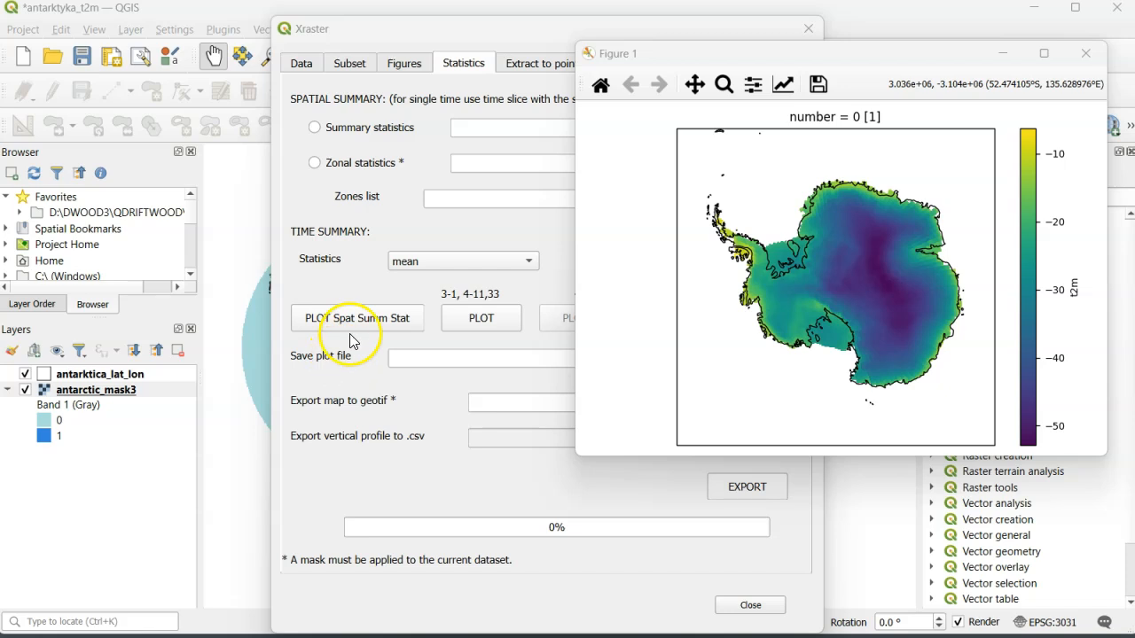
click(359, 344)
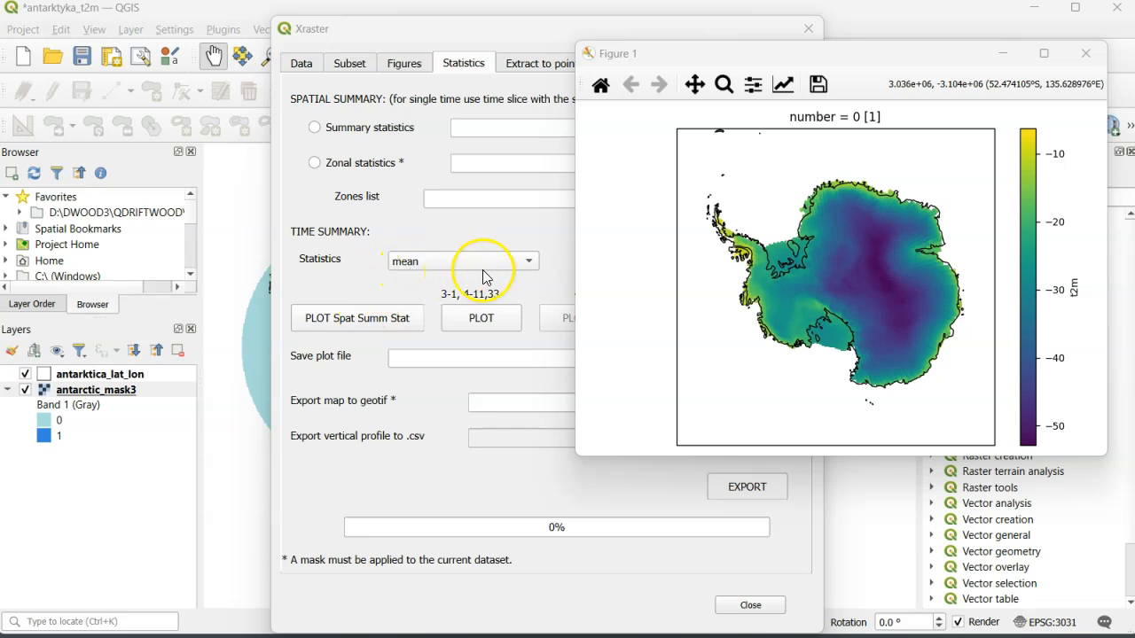
click(524, 262)
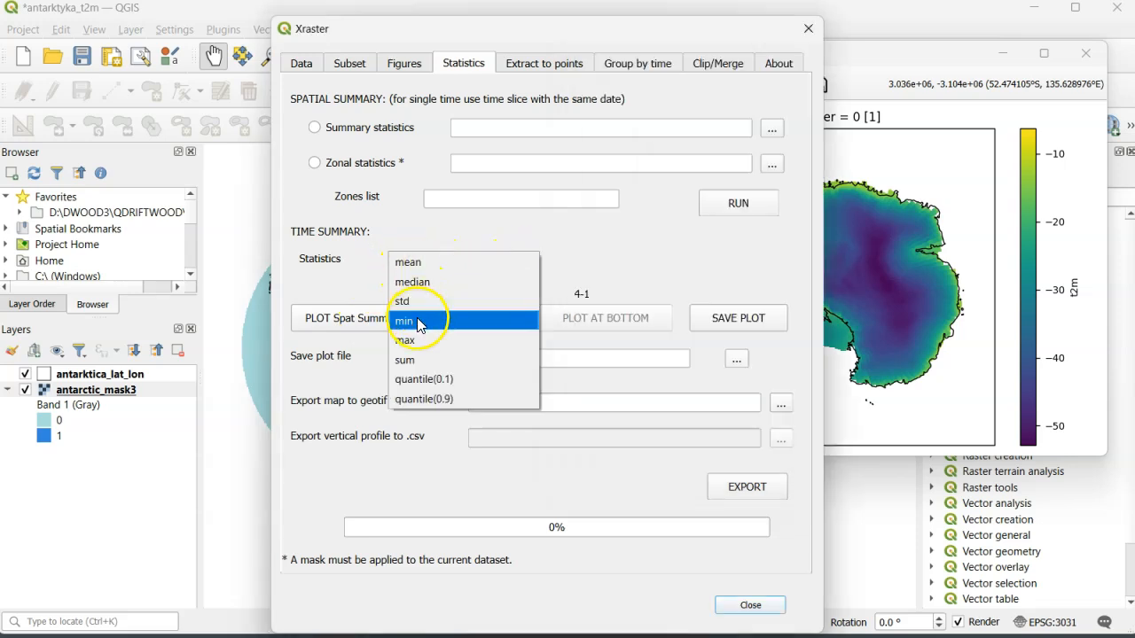
click(420, 359)
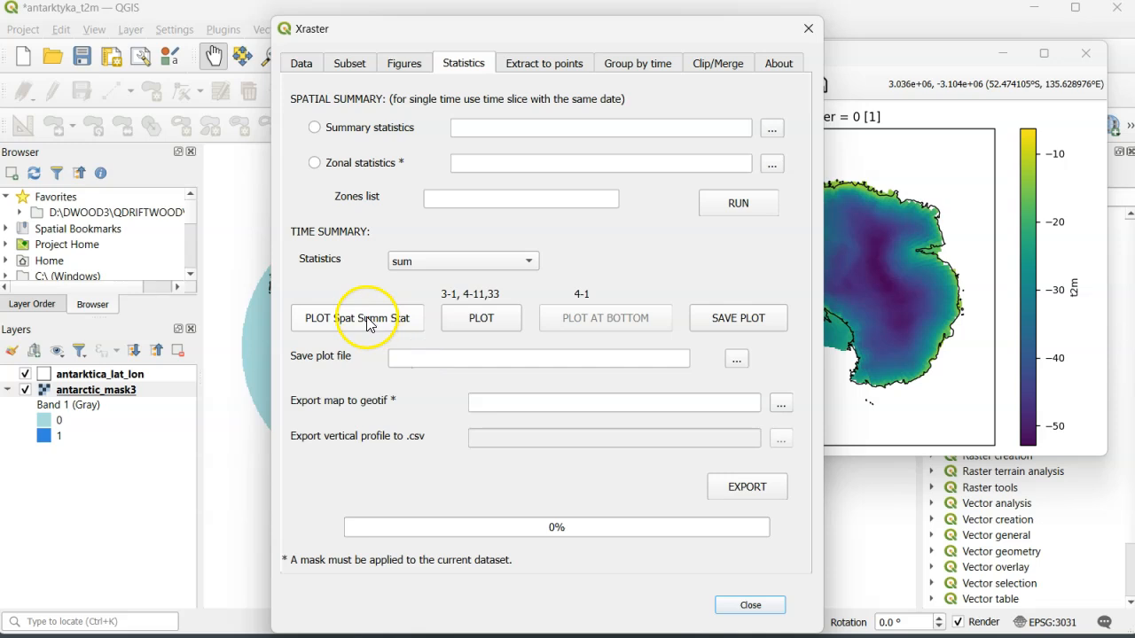
click(366, 319)
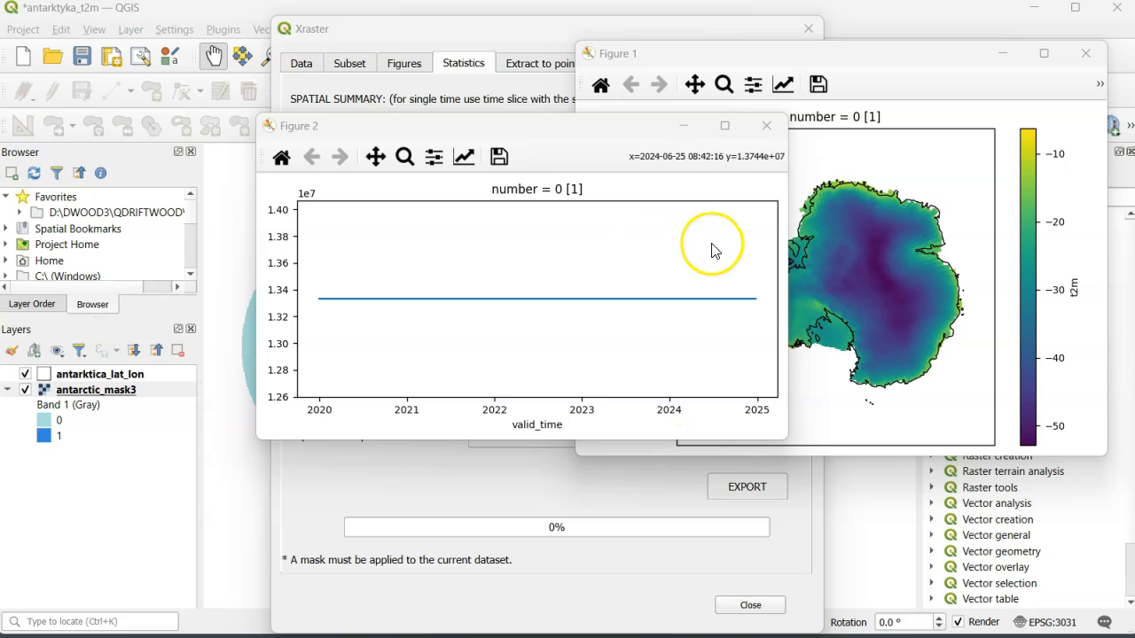
click(767, 125)
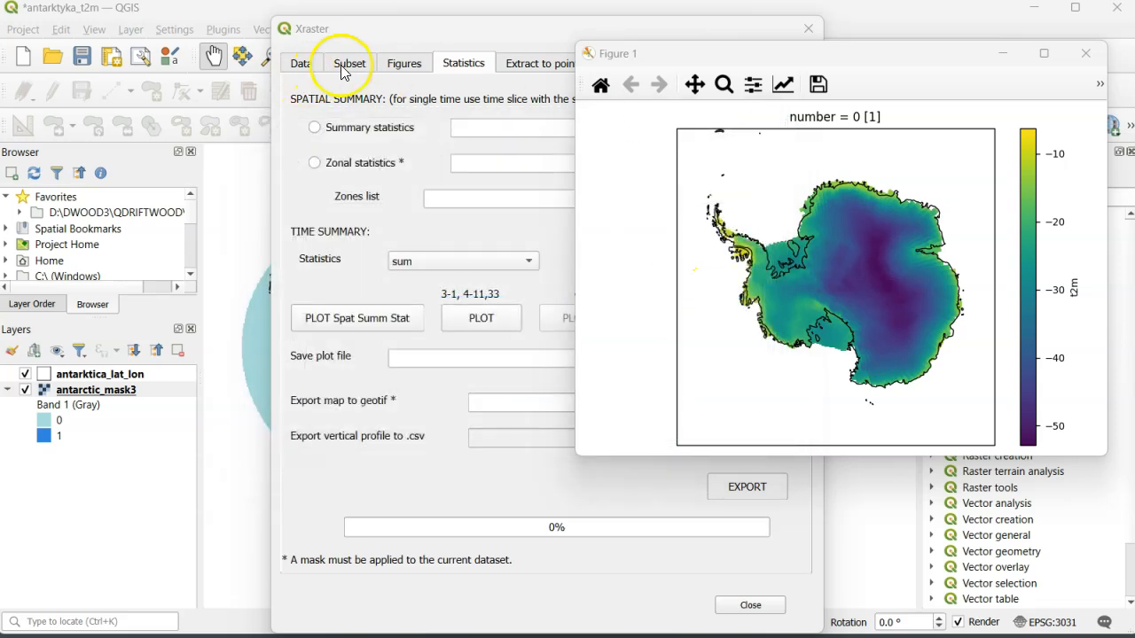
- Change the subset calculation to the area-weighted temperature *0+(ds2.t2m-273.15)*ds2.km2/1.33e7 and apply it
click(344, 69)
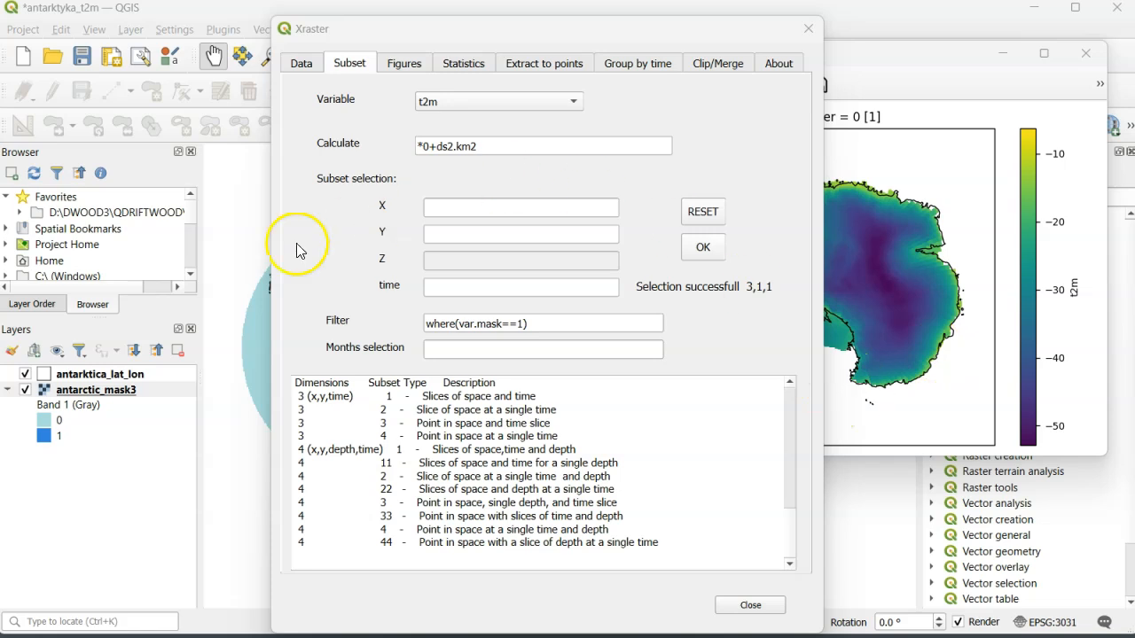
click(436, 147)
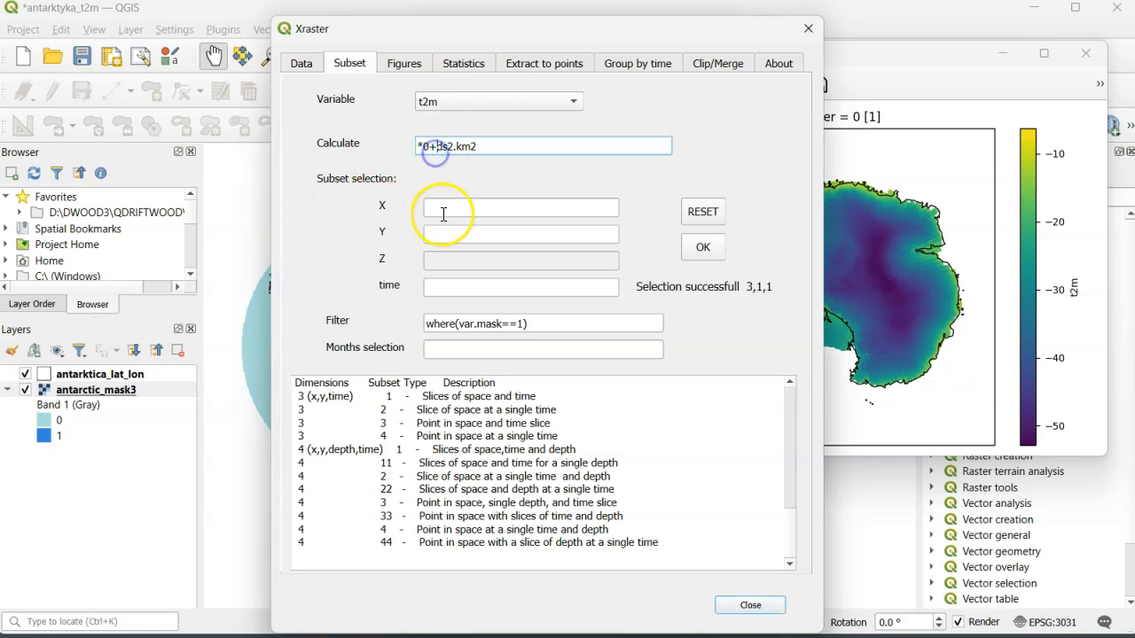
text((d)
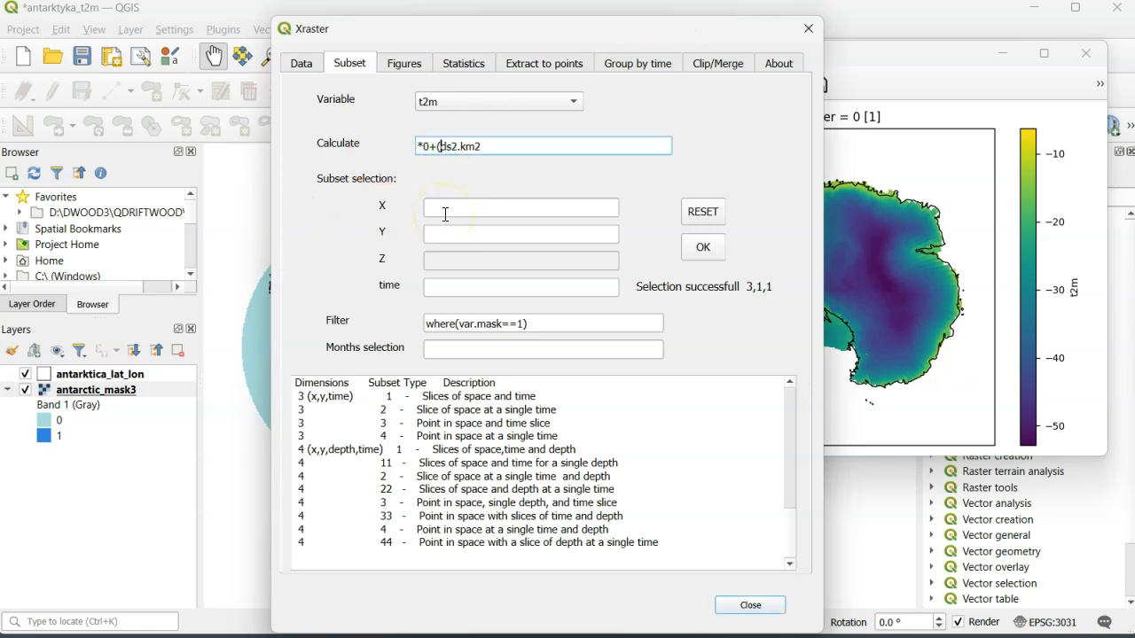
text(s2.t2m-273)
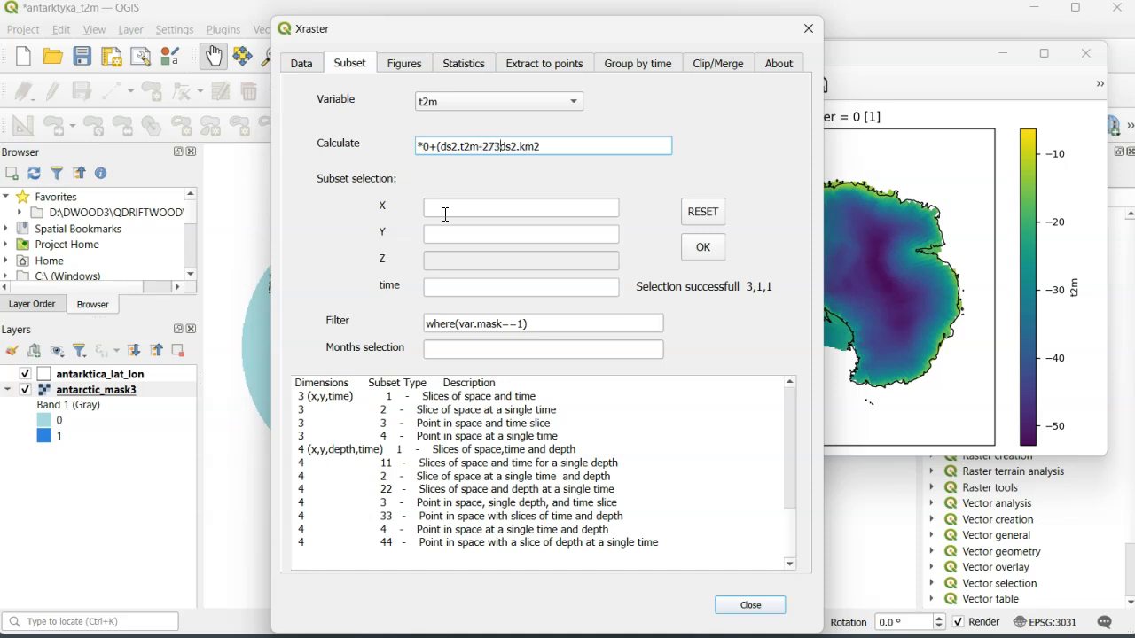
text(.15)*)
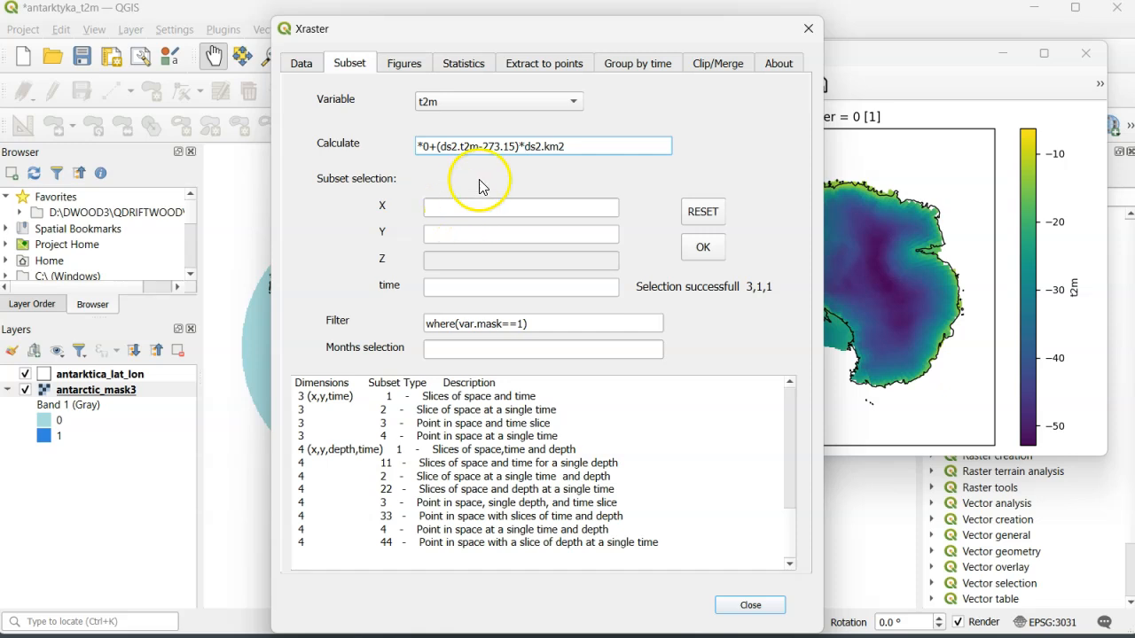
click(565, 147)
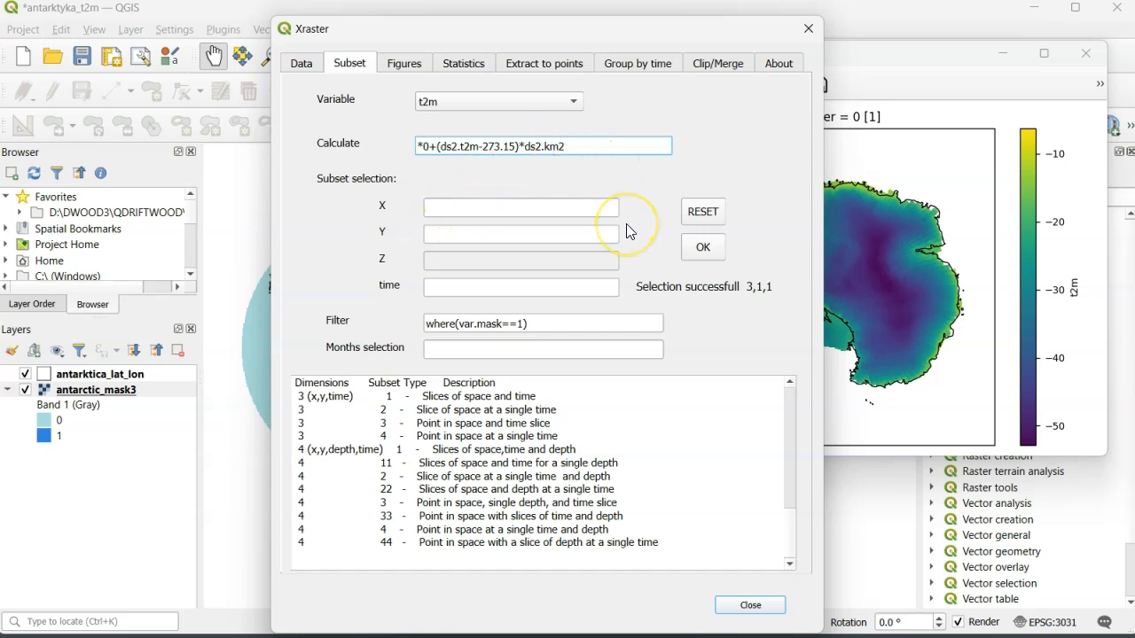
text(/1.33e7)
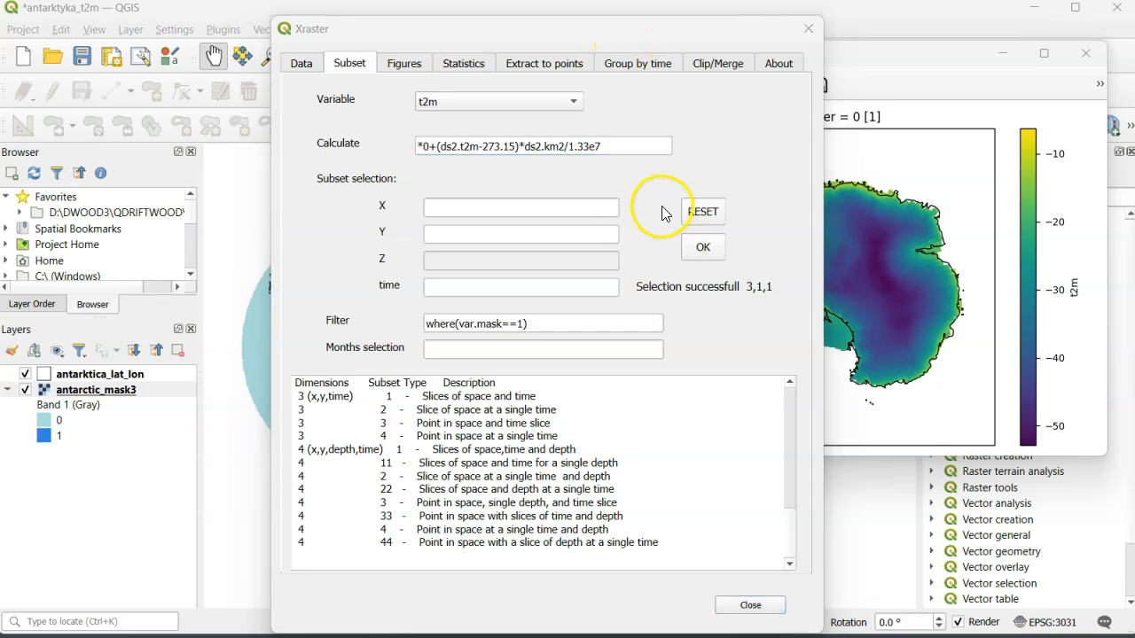
click(693, 250)
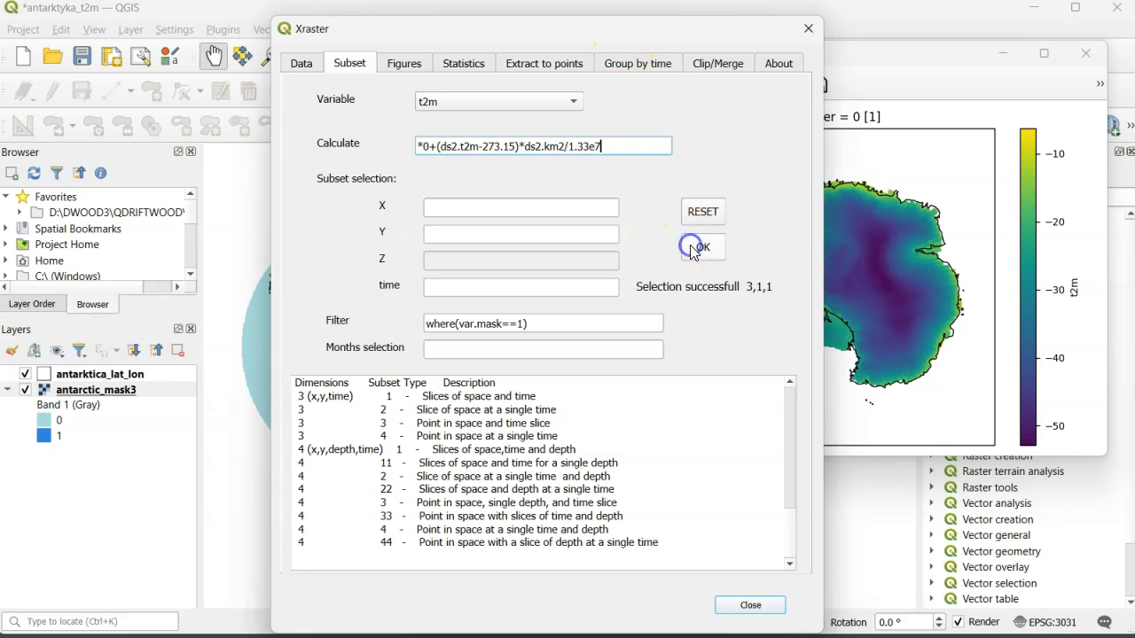
- Plot the spatial summary time series of the area-weighted temperature with the sum statistic
click(462, 64)
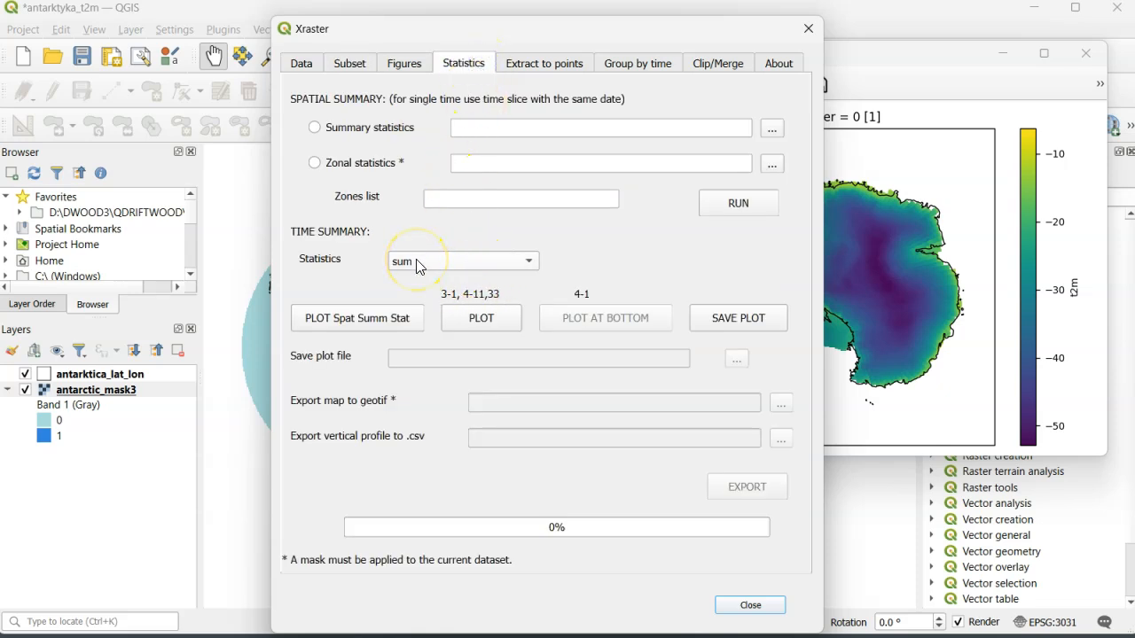
click(376, 324)
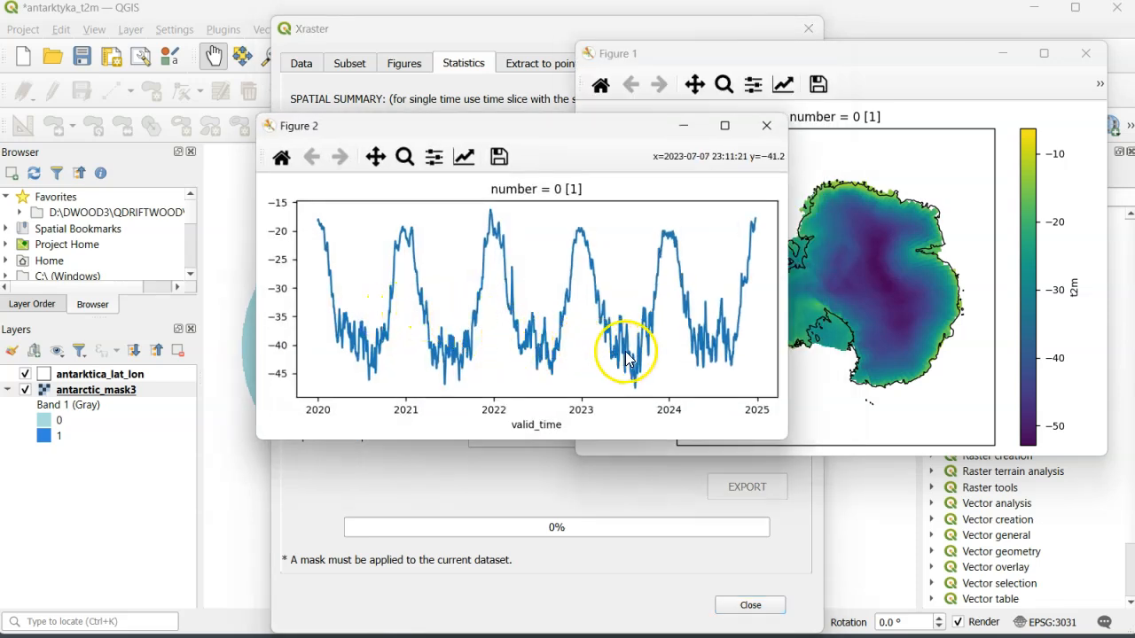
click(336, 500)
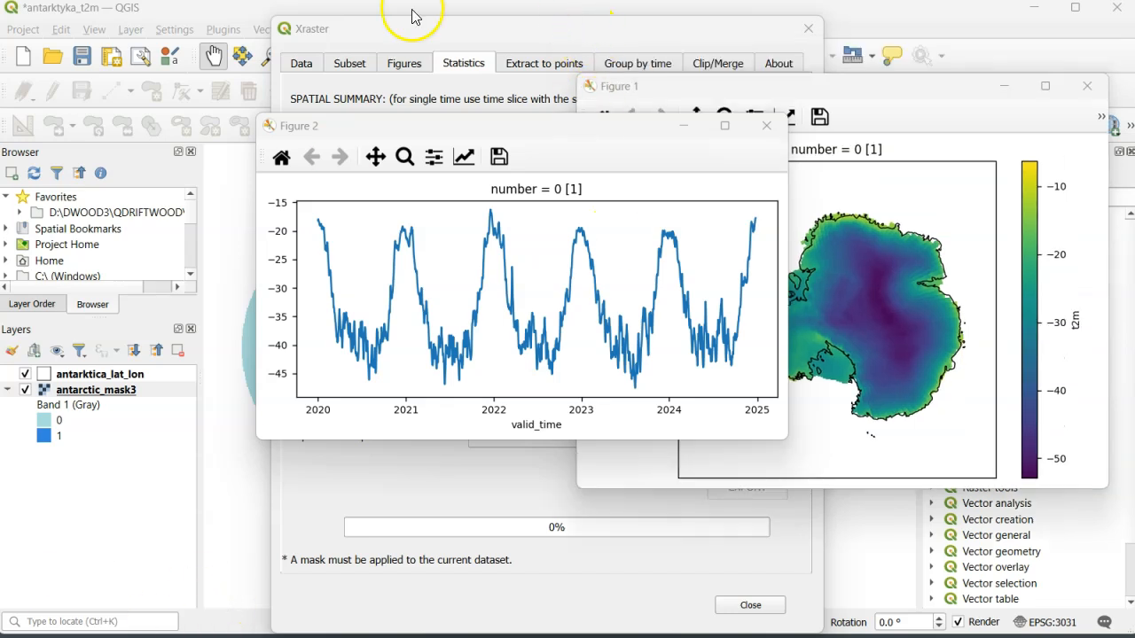
- Extend the subset calculation with a division by 365, giving *0+(ds2.t2m-273.15)*ds2.km2/1.33e7/365, and apply it
click(358, 66)
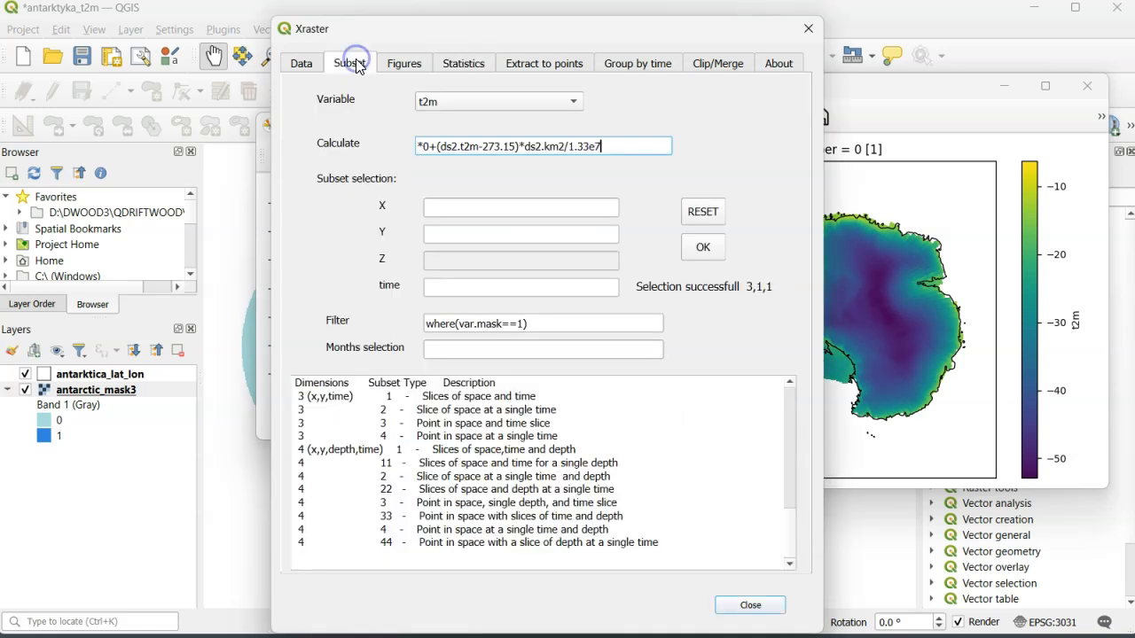
click(612, 148)
text(/365)
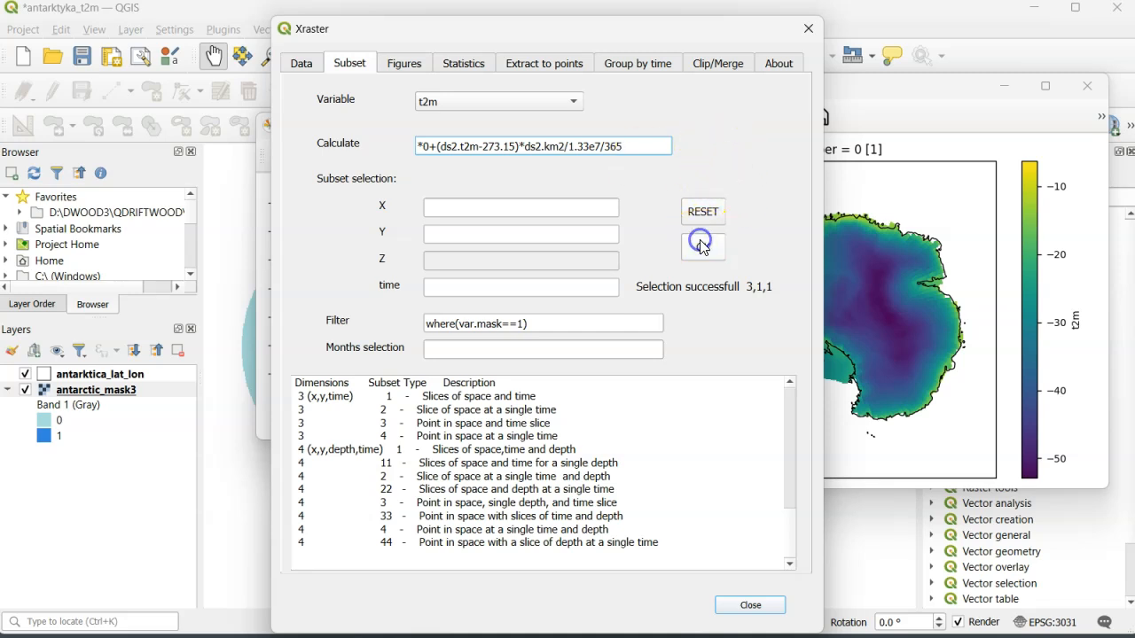
- Group the subset by year with the sum statistic and plot the resulting time series
click(656, 67)
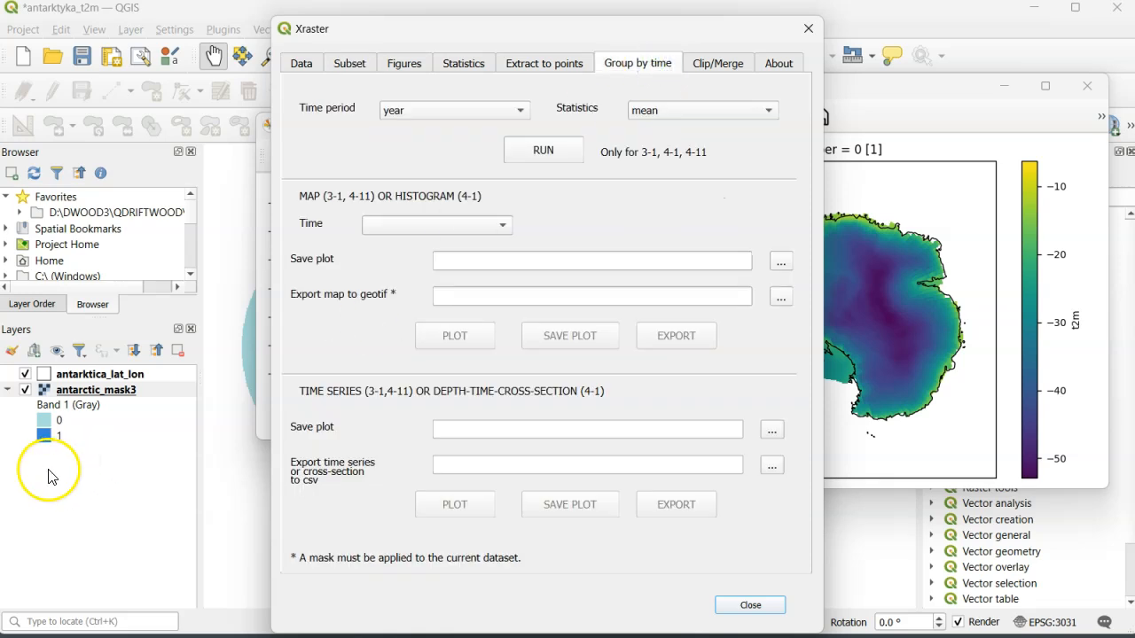
click(53, 557)
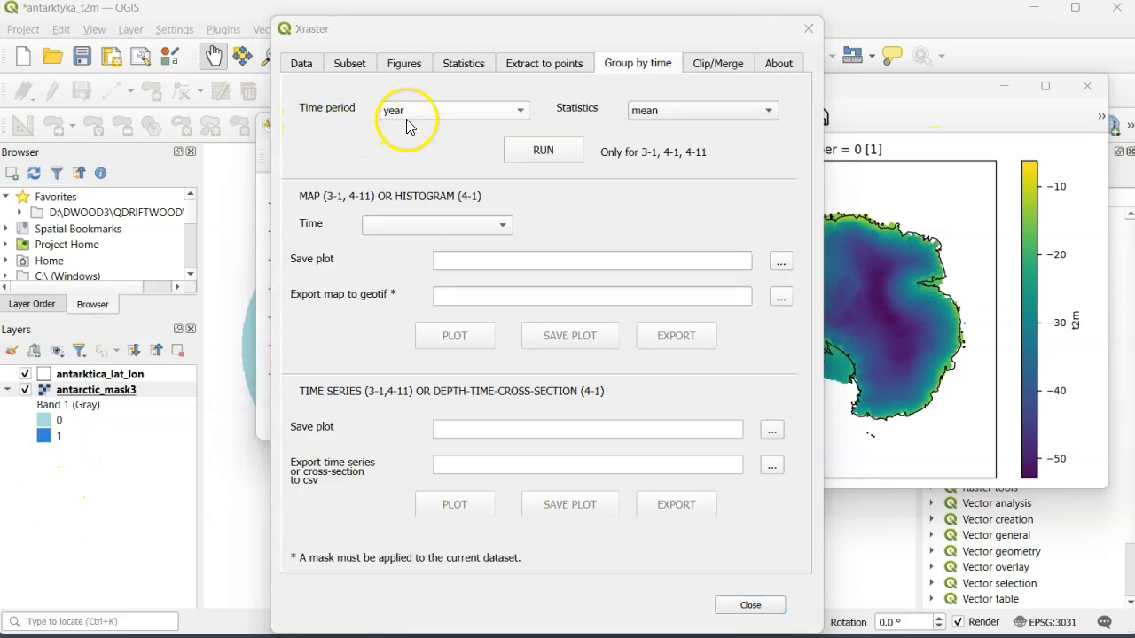
click(768, 110)
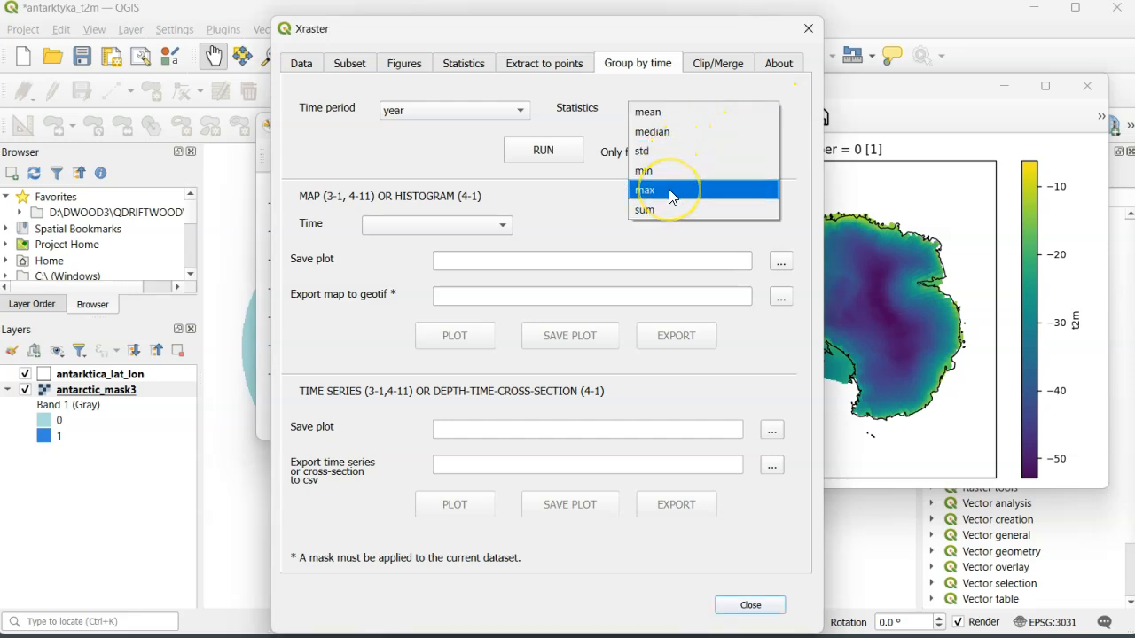
click(676, 211)
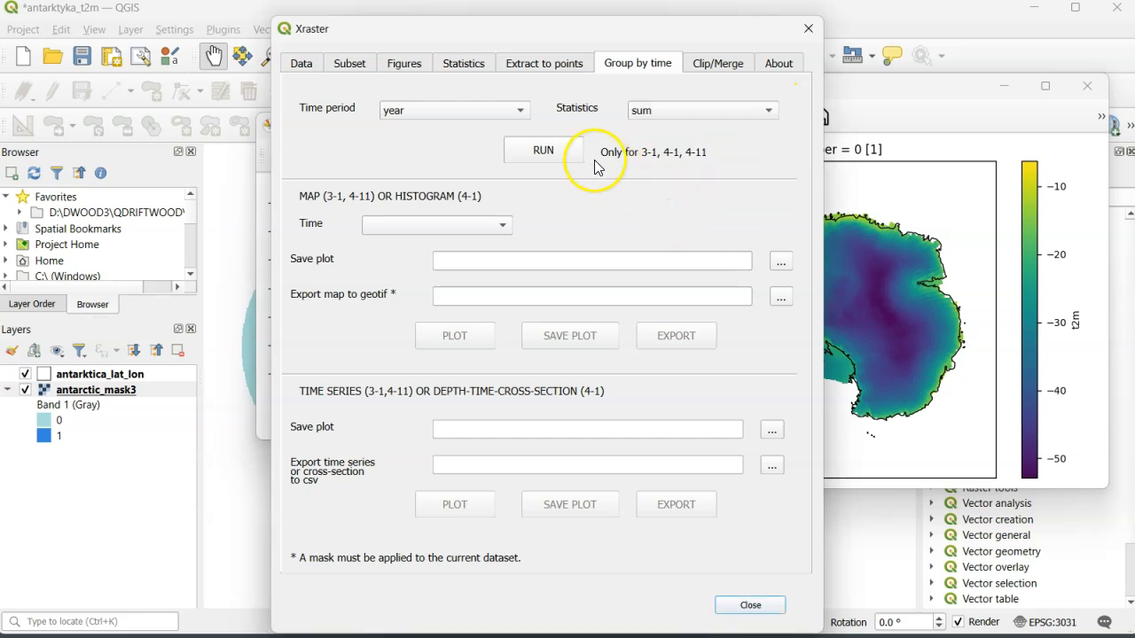
click(550, 155)
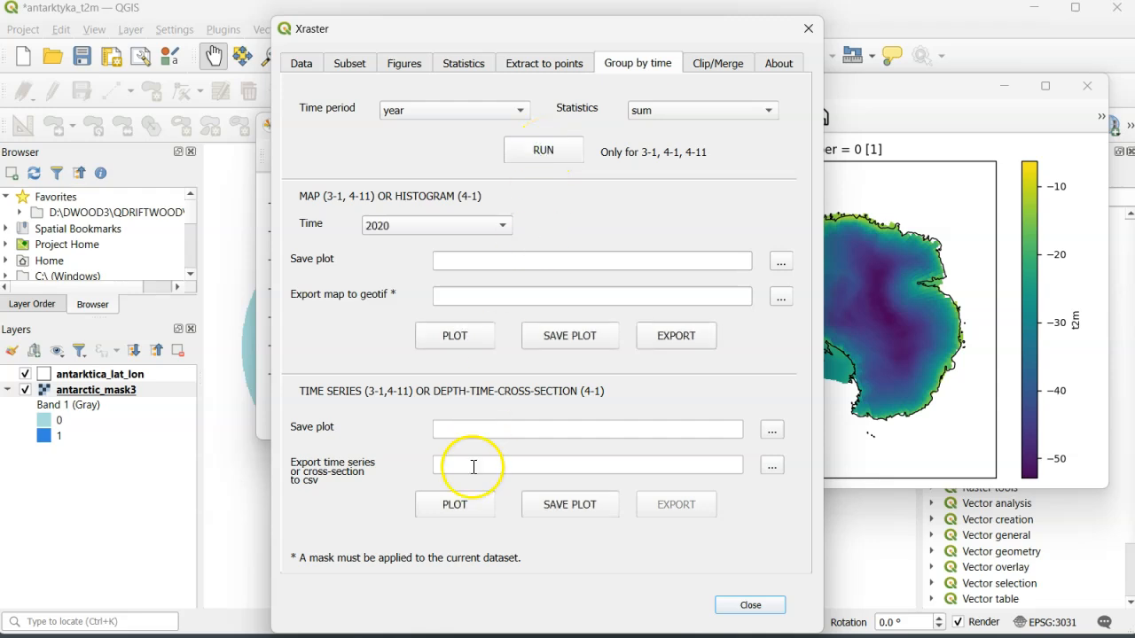
click(463, 505)
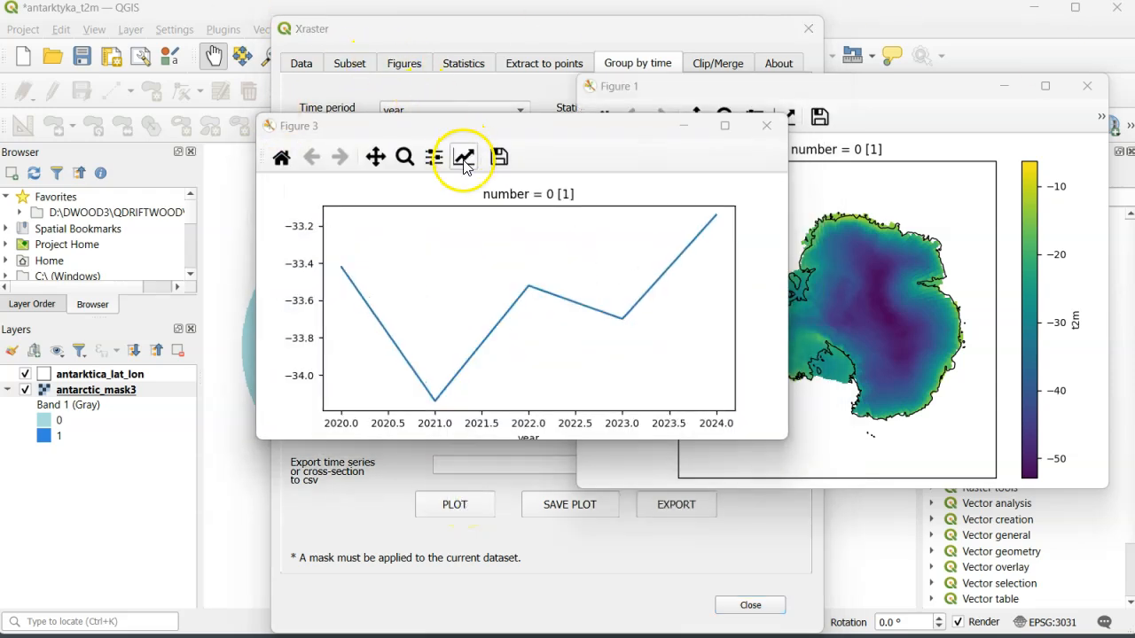
- Set the draw style of the yearly time series curve to Steps (Mid)
click(463, 157)
click(475, 108)
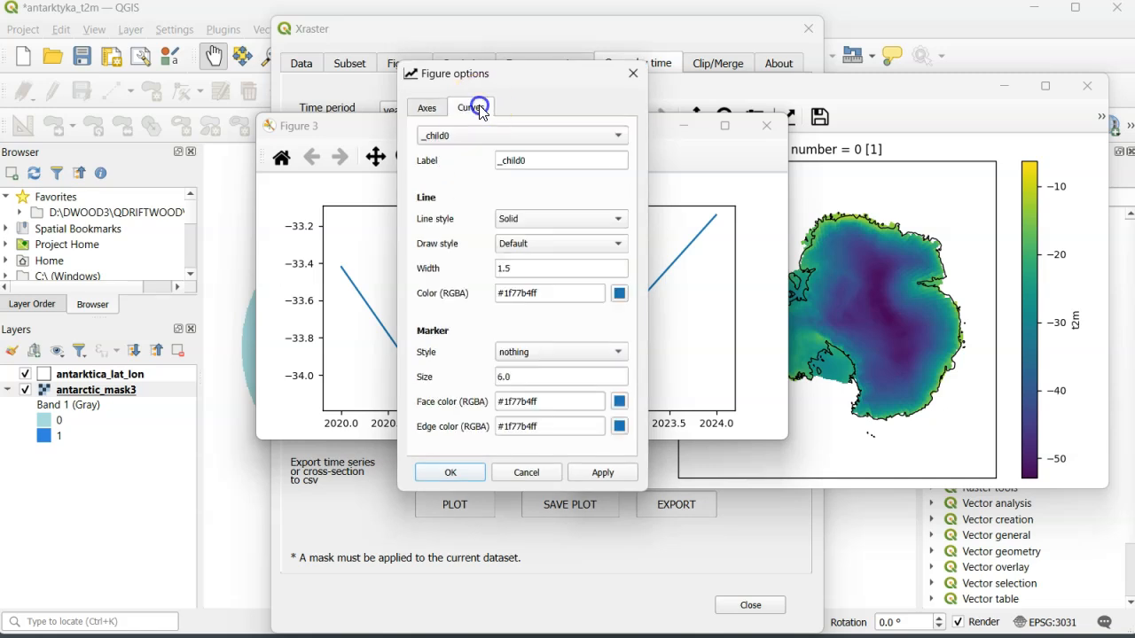
click(616, 243)
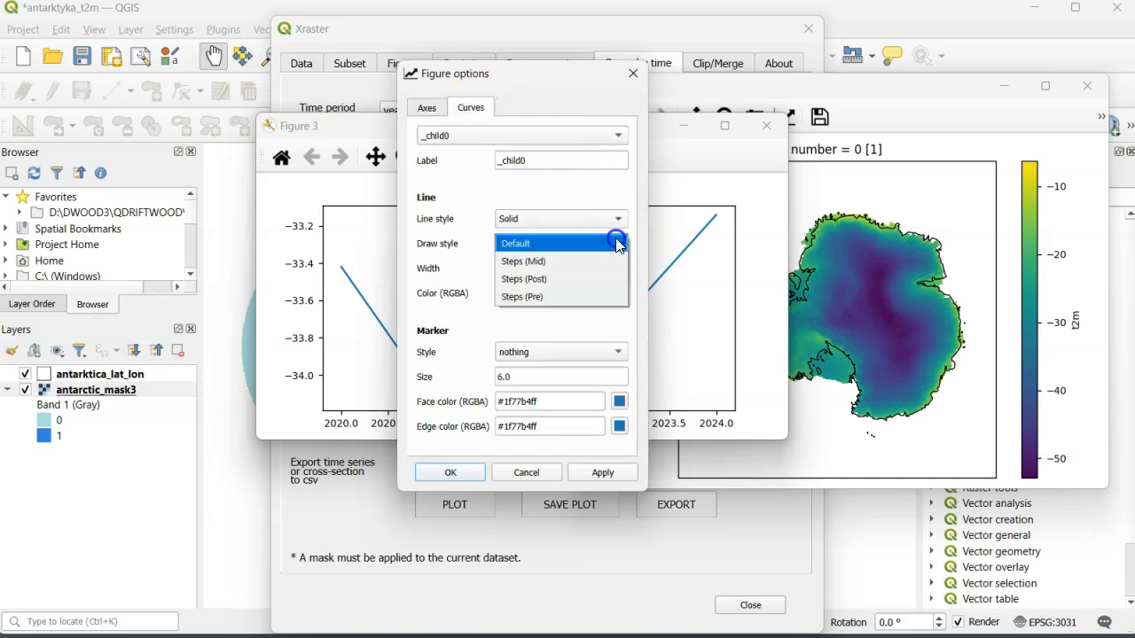
click(598, 260)
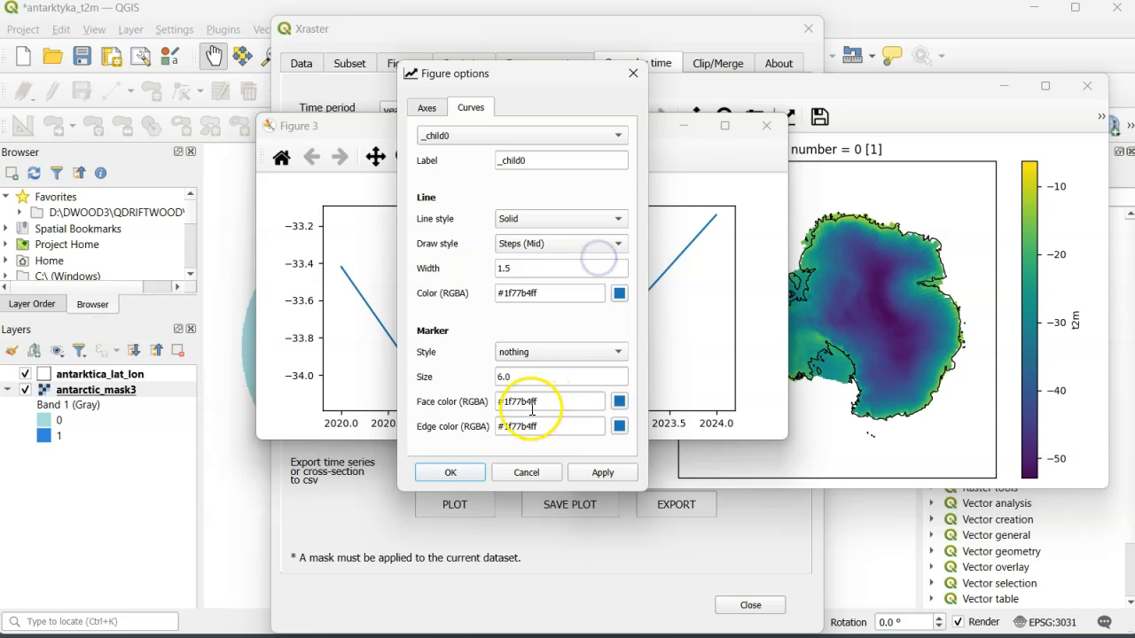
click(453, 473)
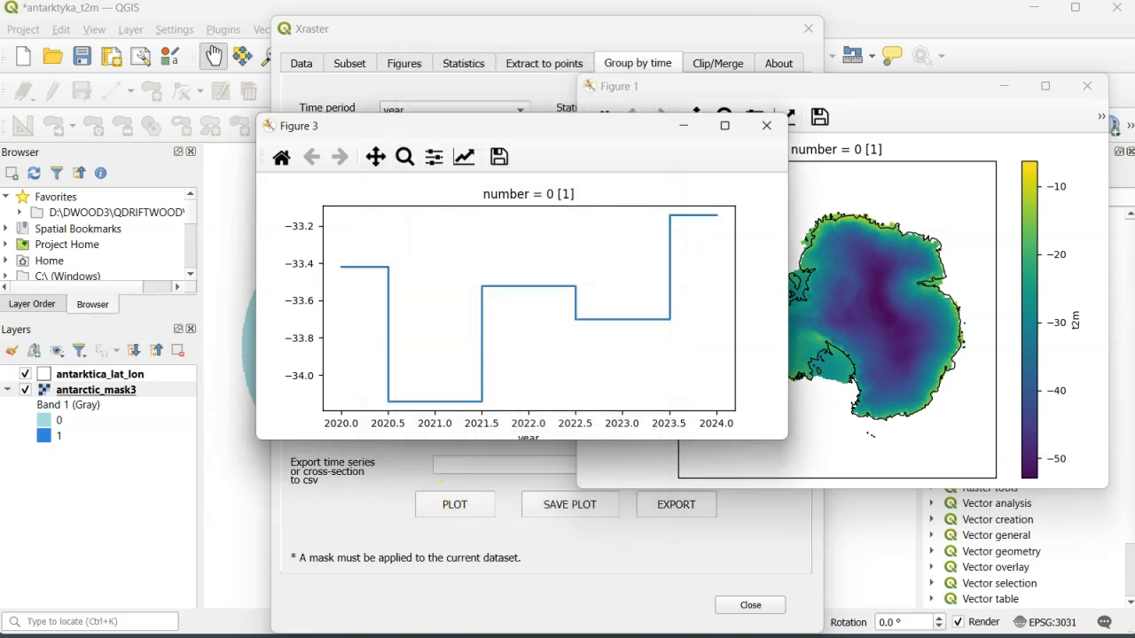